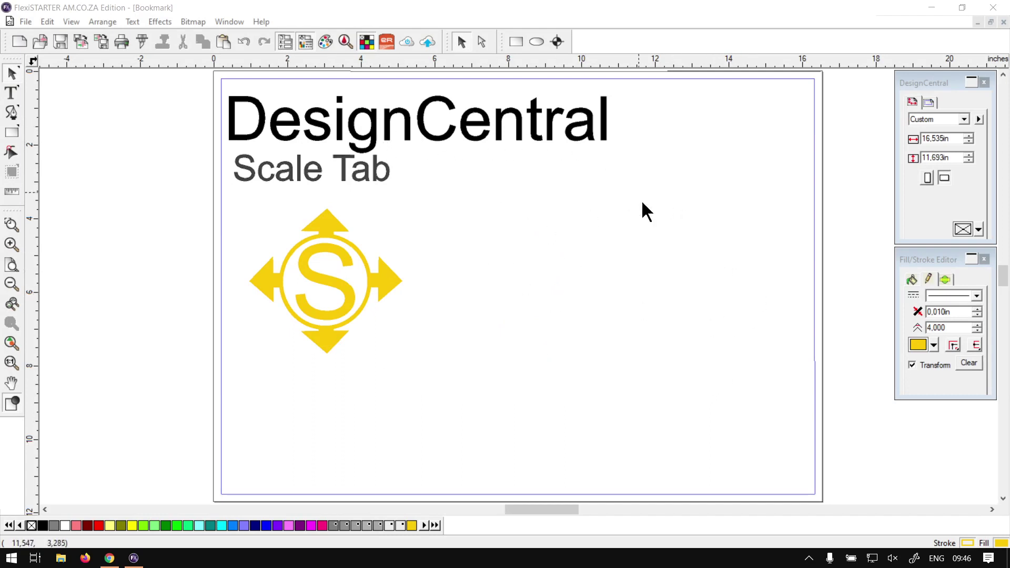
Step: Compare the DesignCentral options shown for the DesignCentral heading, the yellow circle and an empty selection
left_click(921, 81)
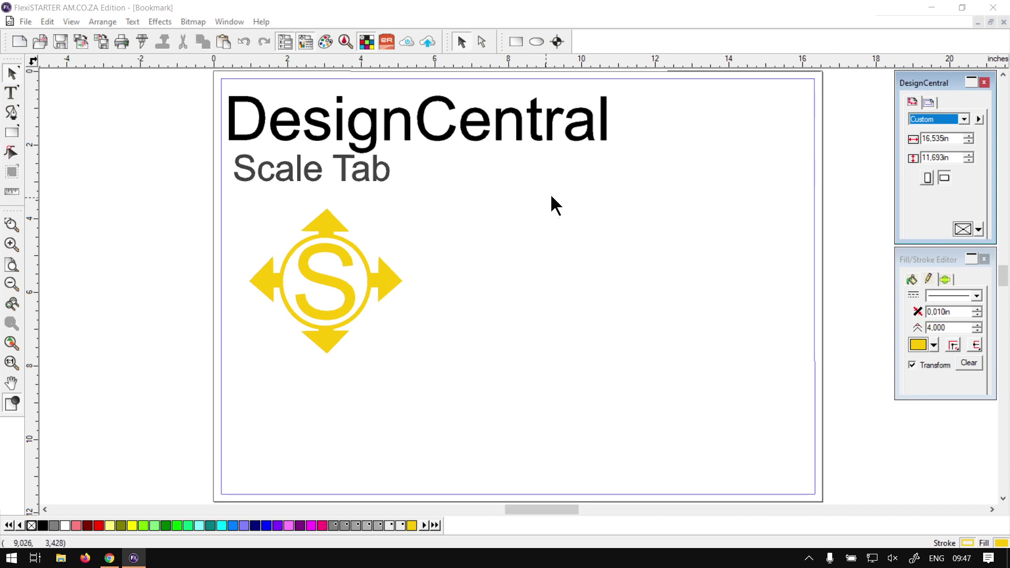
left_click(535, 130)
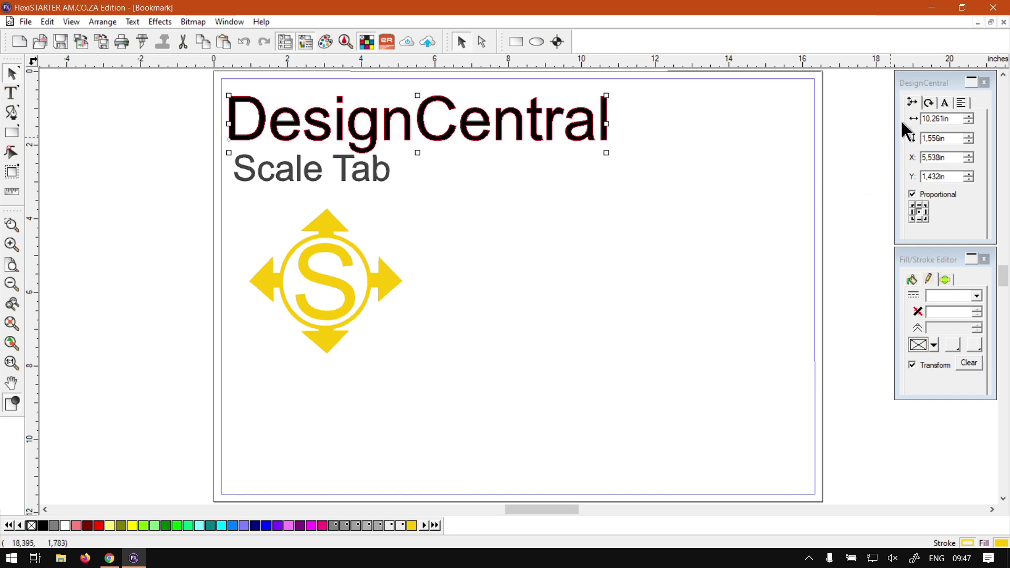
left_click(383, 283)
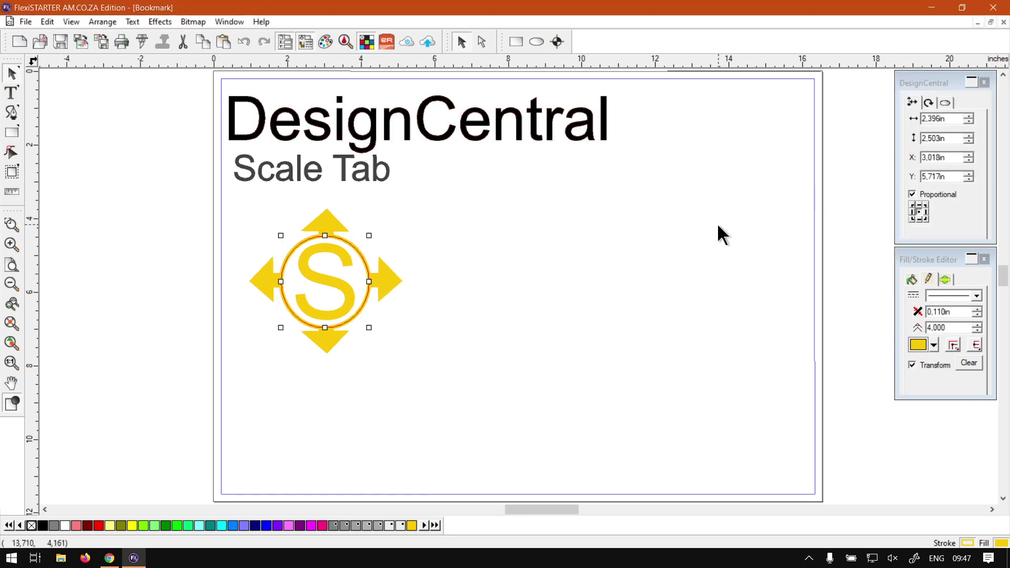
left_click(567, 251)
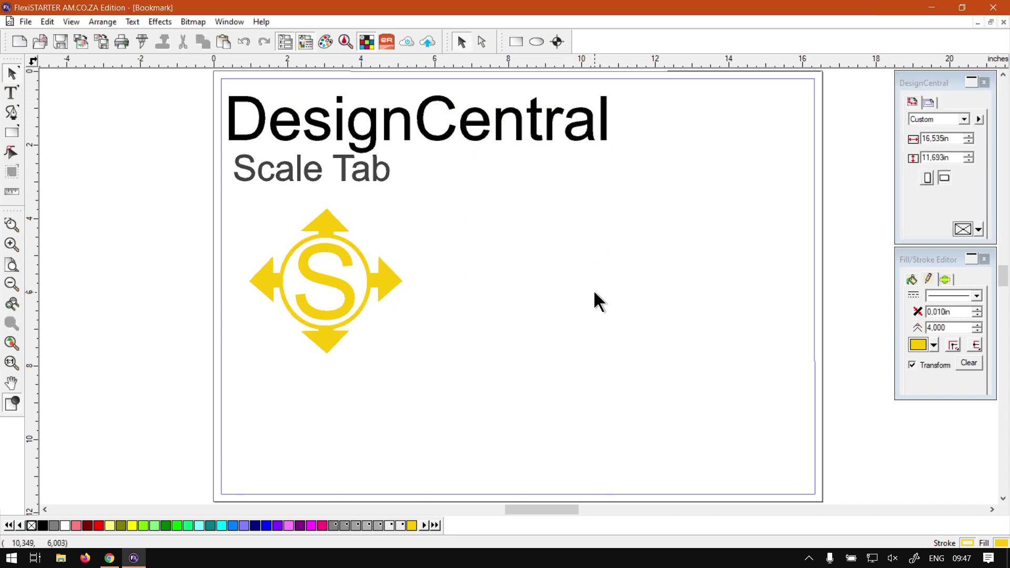
Step: Hide the DesignCentral palette and show it again
left_click(306, 50)
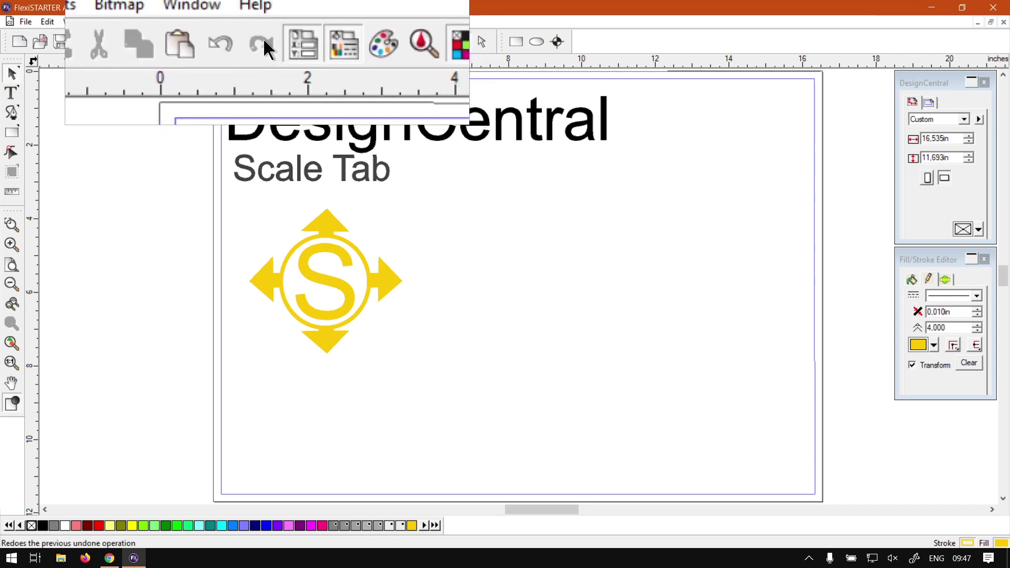
left_click(286, 50)
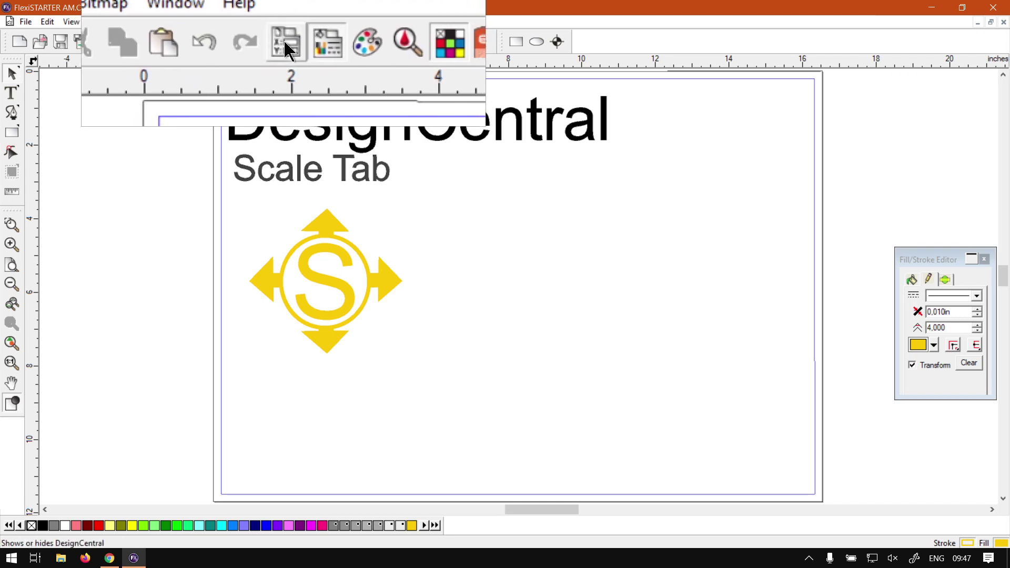
left_click(285, 50)
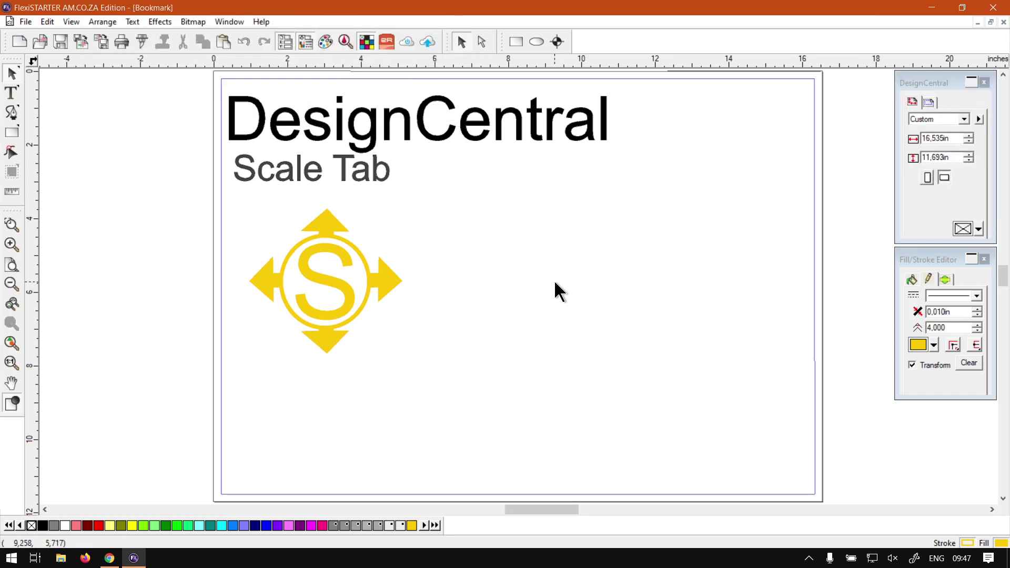
Step: Draw a yellow square about 2.84 in wide and high beside the S emblem and select it
left_click(9, 133)
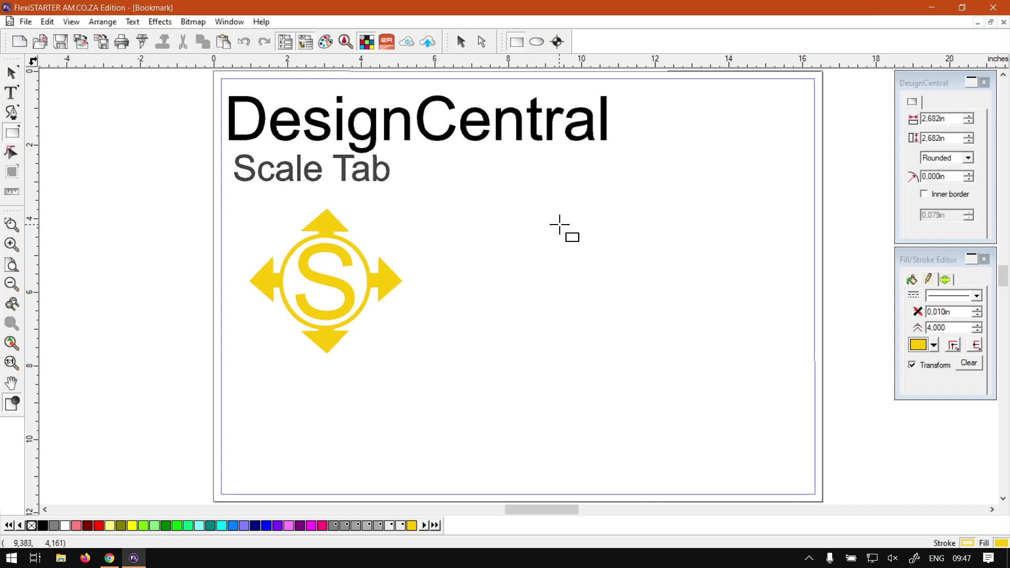
mouse_move(476, 181)
left_mouse_down()
mouse_move(578, 263)
mouse_move(555, 255)
mouse_move(632, 326)
left_mouse_up()
left_click(13, 76)
left_click(607, 270)
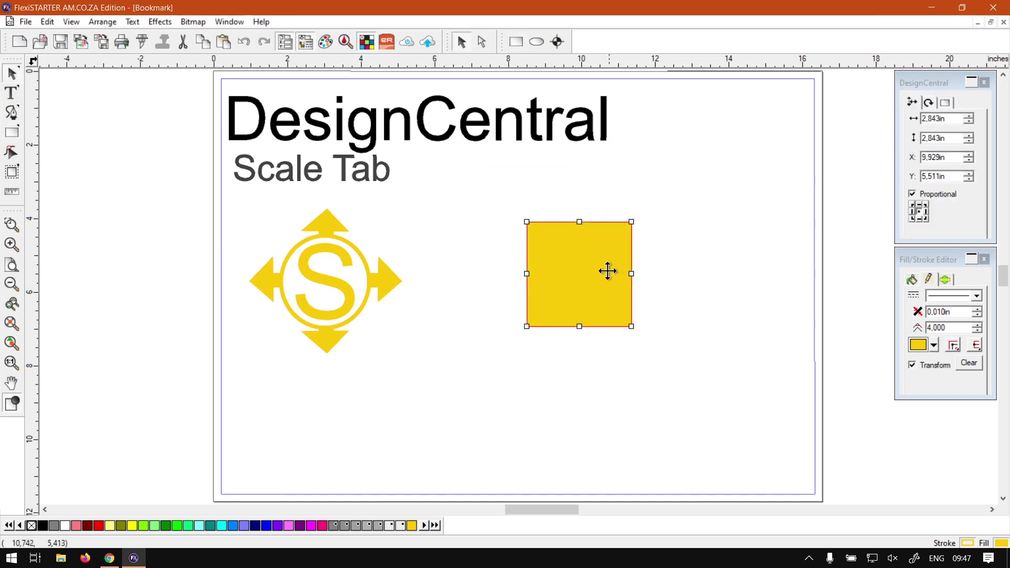
Step: Move the yellow square to about X 10.25 in, Y 5.76 in and deselect it
left_click_drag(585, 271, 600, 266)
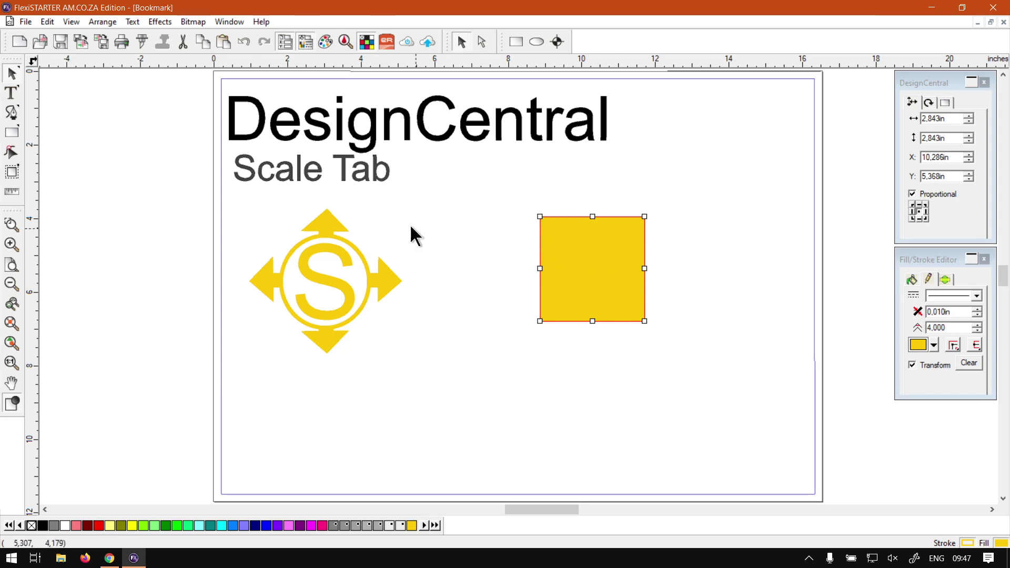
left_click_drag(605, 282, 601, 297)
left_click(721, 274)
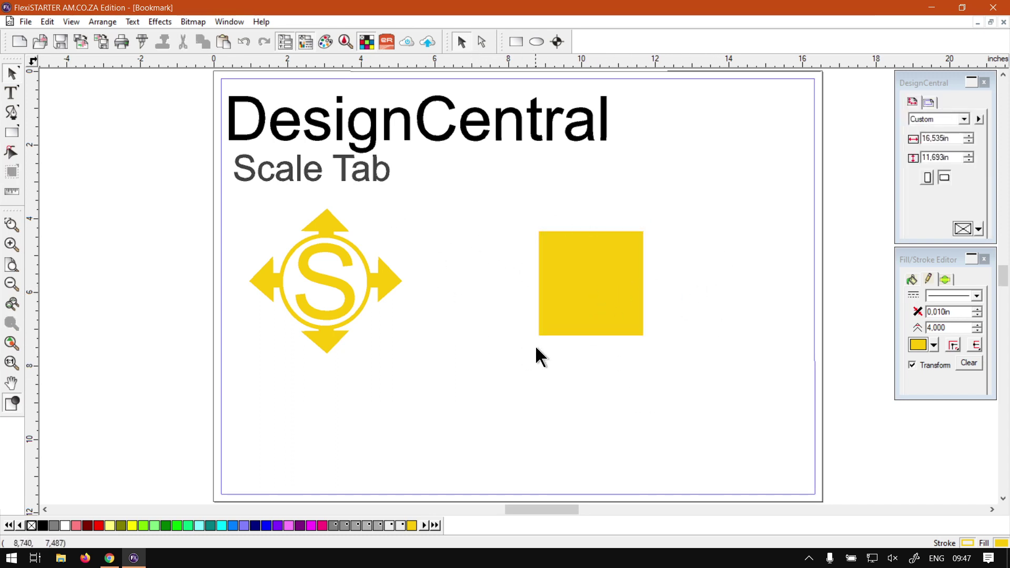
Step: Compare the DesignCentral scale options for the yellow square with those for the DesignCentral heading text
left_click(582, 314)
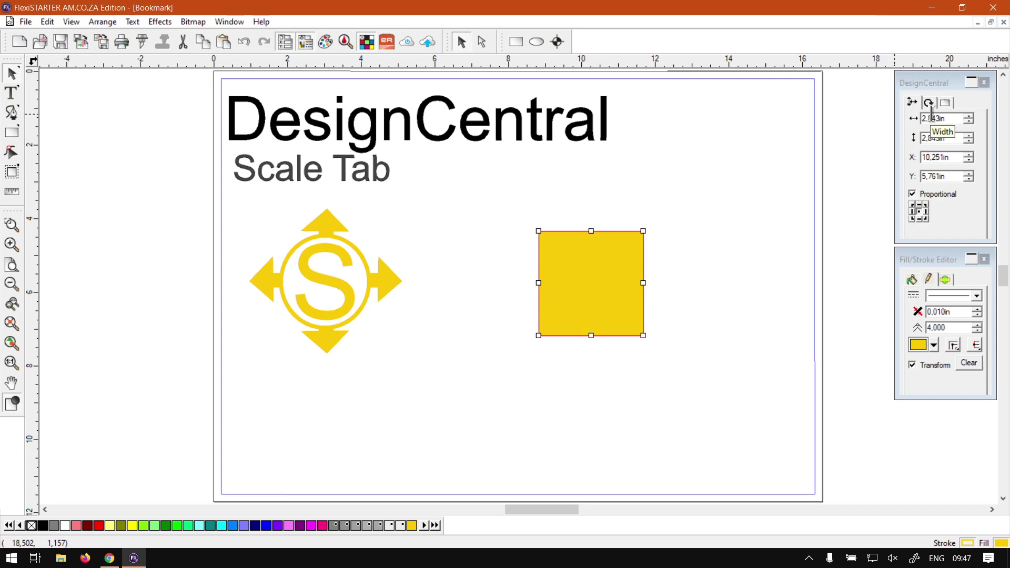
left_click(606, 126)
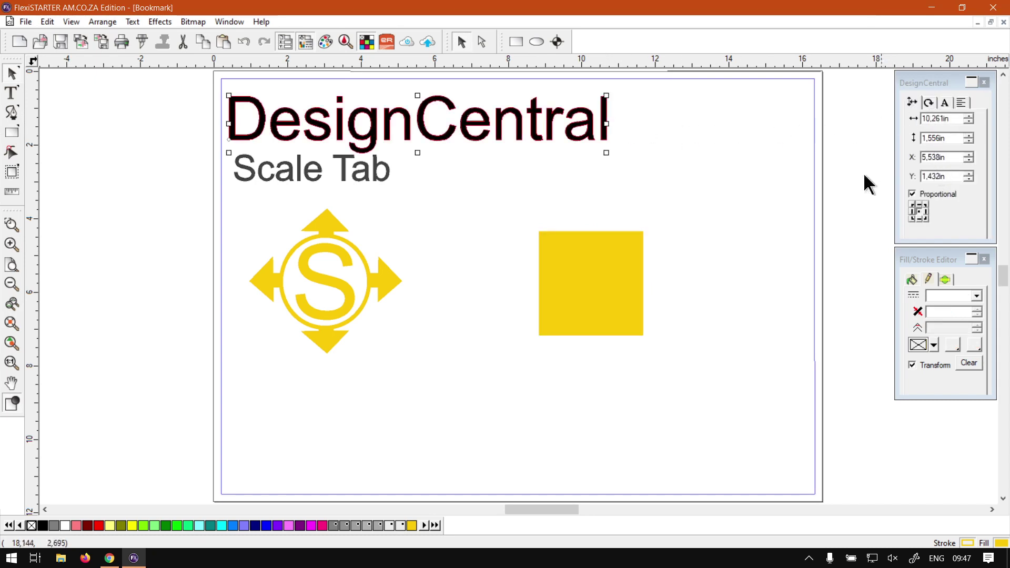
left_click(675, 170)
Step: Scale the yellow square proportionally in 0.1 in increments, ending at 3.043 in wide and high
left_click(598, 299)
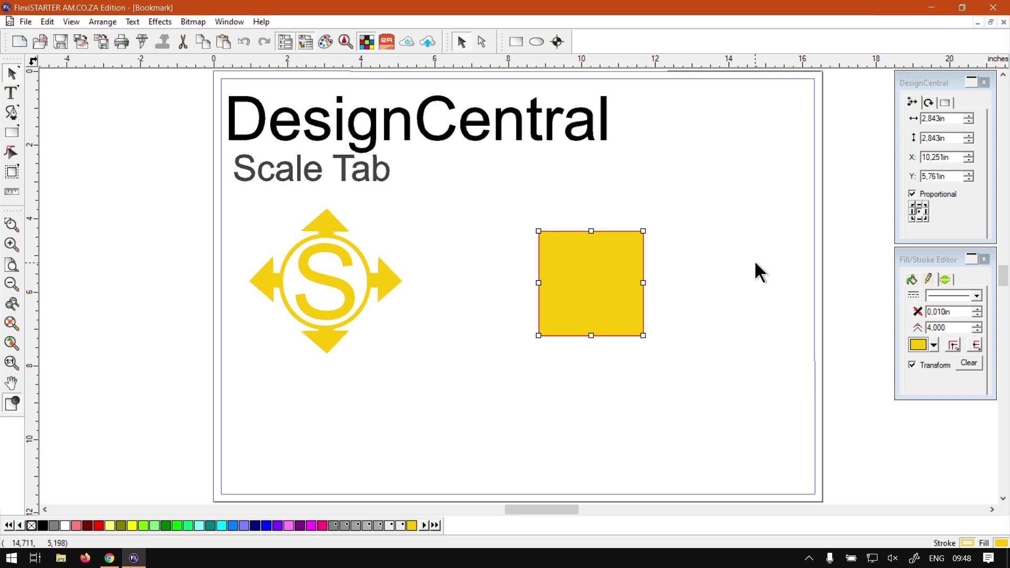
left_click(969, 116)
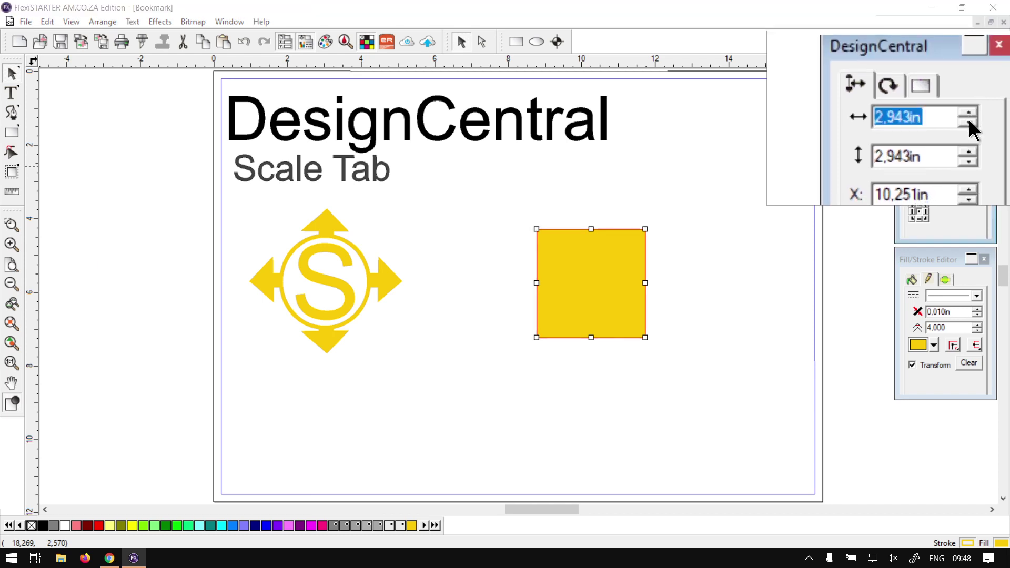
left_click(969, 123)
left_click(969, 122)
left_click(968, 123)
left_click(969, 115)
left_click(969, 115)
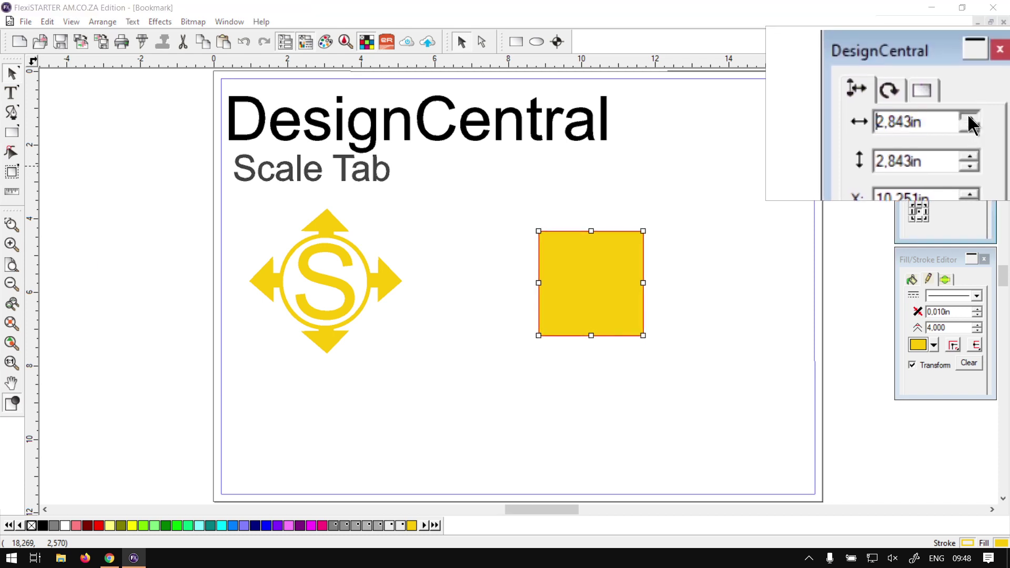
left_click(969, 116)
left_click(969, 115)
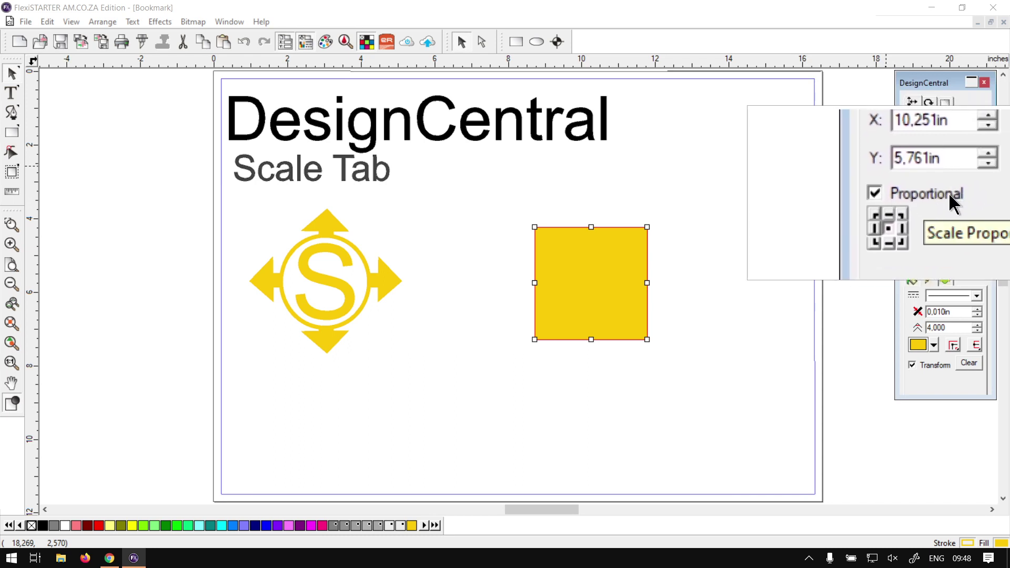
Step: Turn off proportional scaling and adjust only the square's width in 0.1 in increments, ending at 3.143 in
left_click(913, 193)
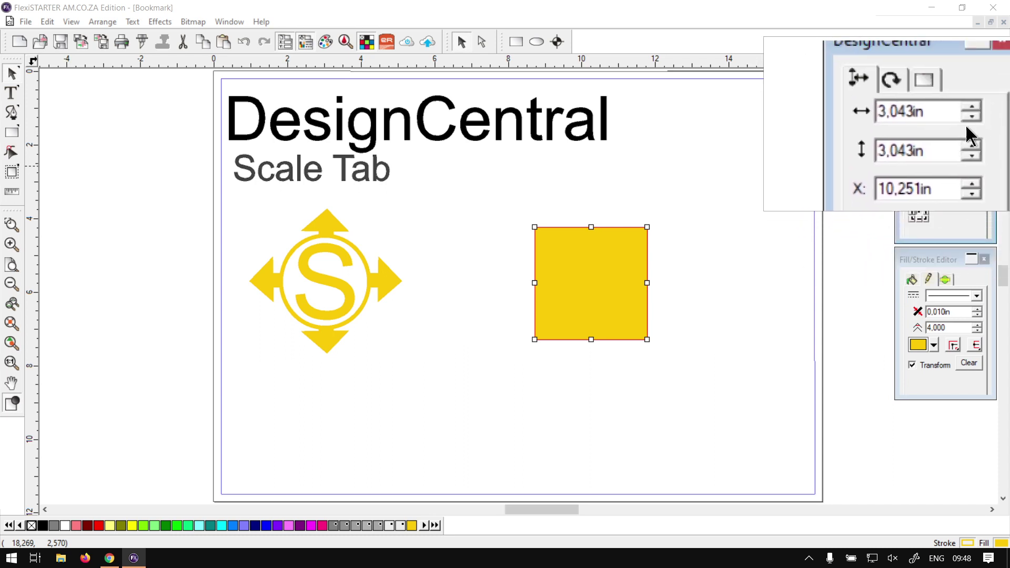
left_click(969, 118)
left_click(969, 118)
left_click(969, 117)
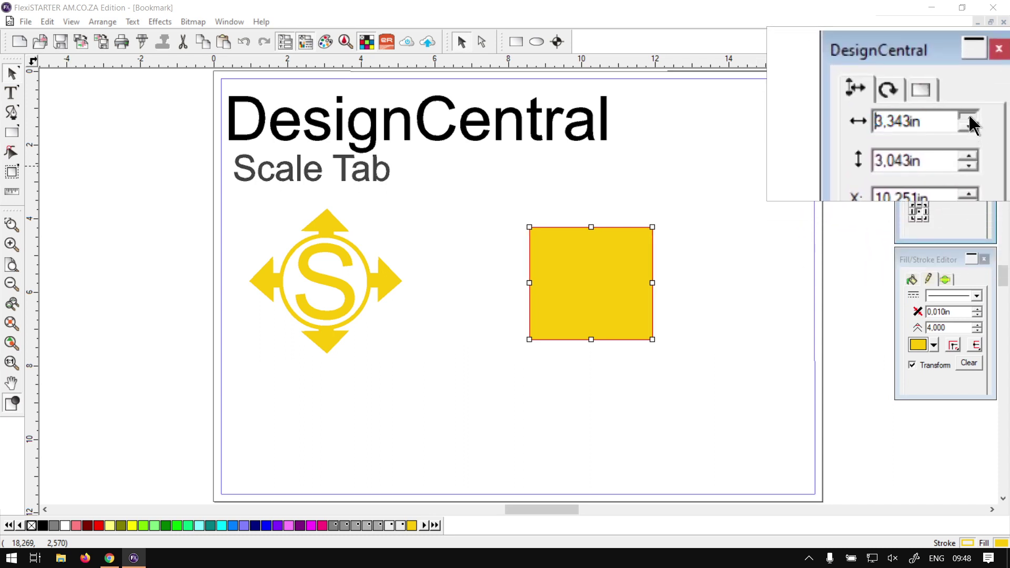
left_click(970, 118)
left_click(968, 122)
left_click(969, 123)
left_click(969, 122)
left_click(968, 122)
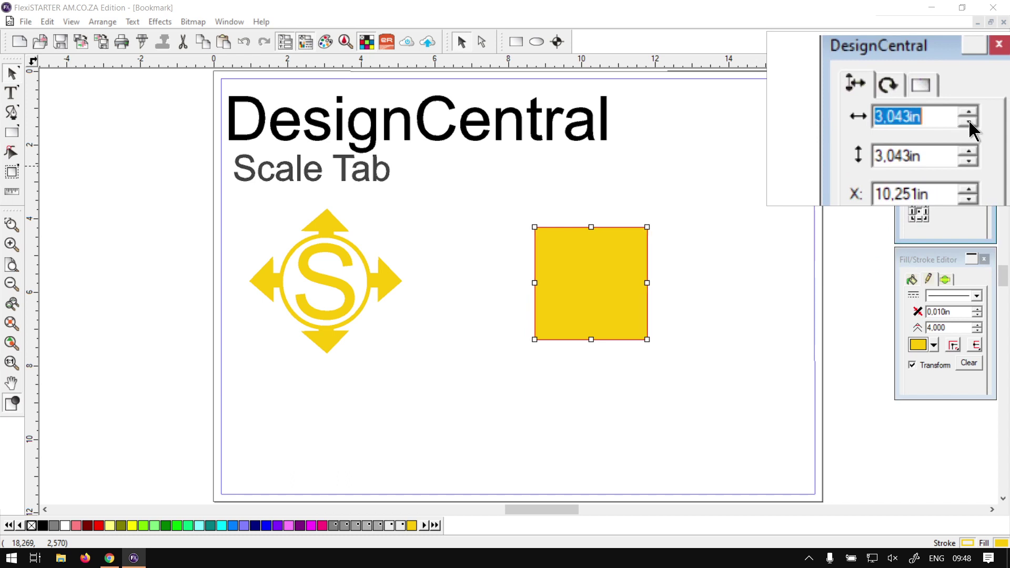
Step: Increase only the square's height past 3.243 in and bring it back to 3.043 in
left_click(969, 138)
left_click(969, 138)
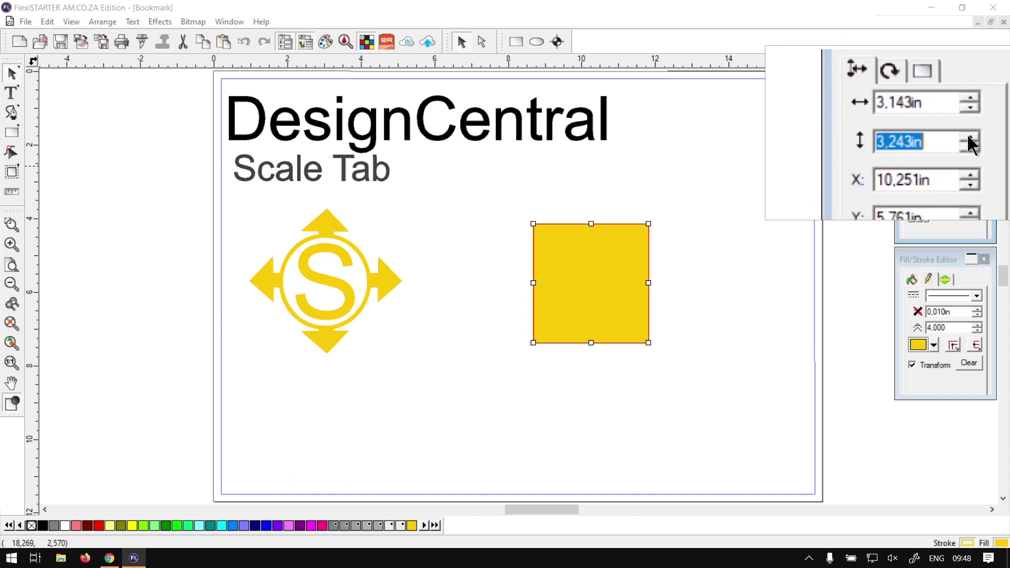
left_click(969, 138)
left_click(969, 140)
left_click(969, 140)
left_click(969, 140)
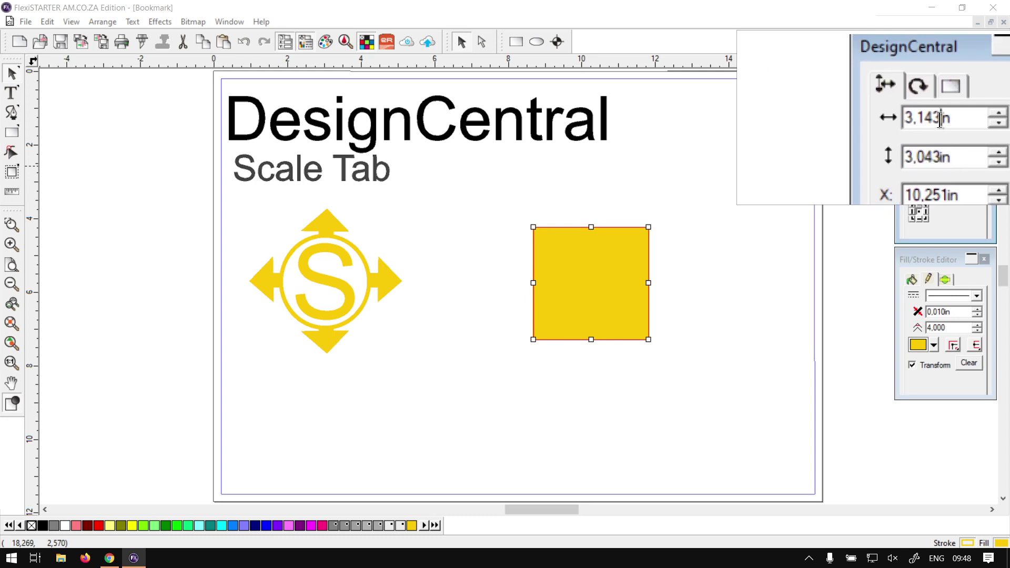
Step: Try increasing the square's width and its height separately, returning them to 3.143 in and 3.043 in
scroll(940, 119, "up", 2)
scroll(940, 118, "down", 2)
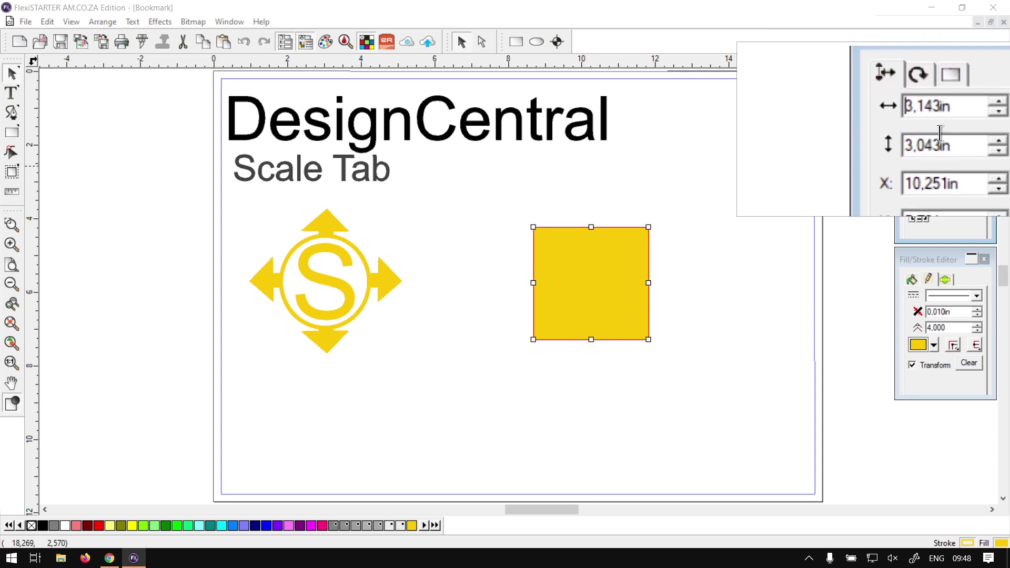
scroll(940, 138, "up", 2)
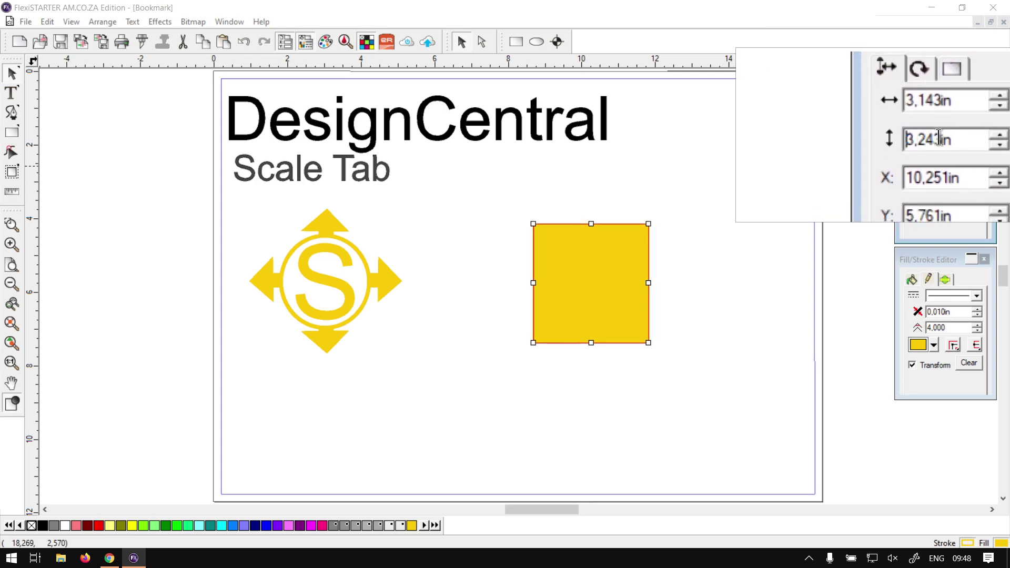
scroll(939, 138, "down", 2)
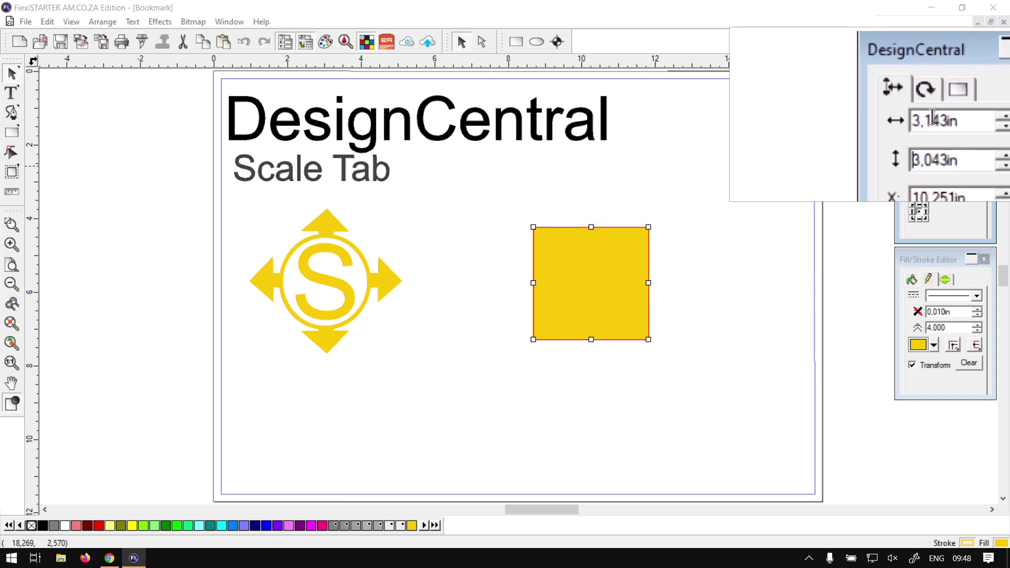
Step: Set the square's width and height to 3 in each
double_click(942, 100)
type("3")
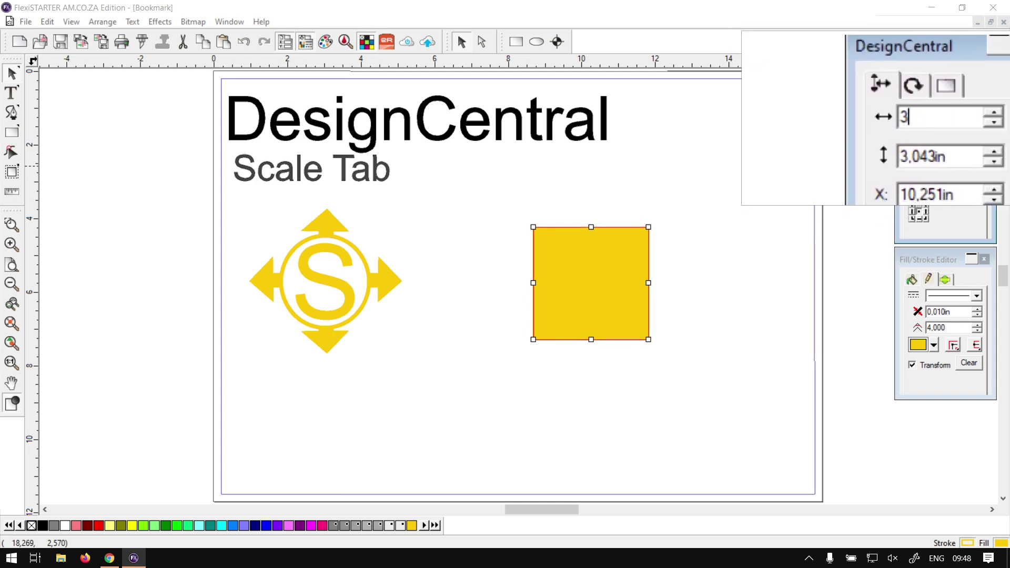
key("Return")
double_click(943, 140)
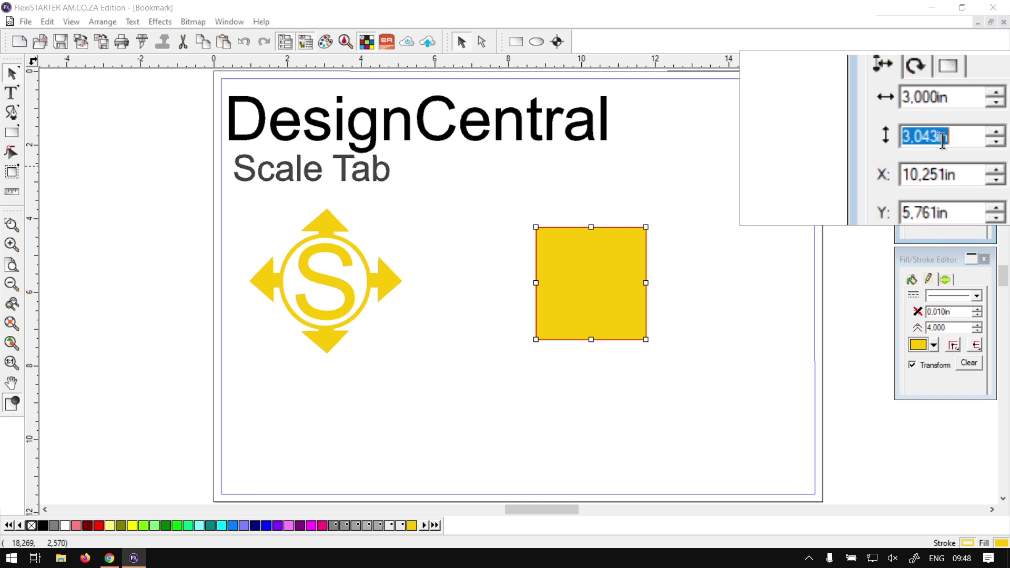
type("3")
key("Return")
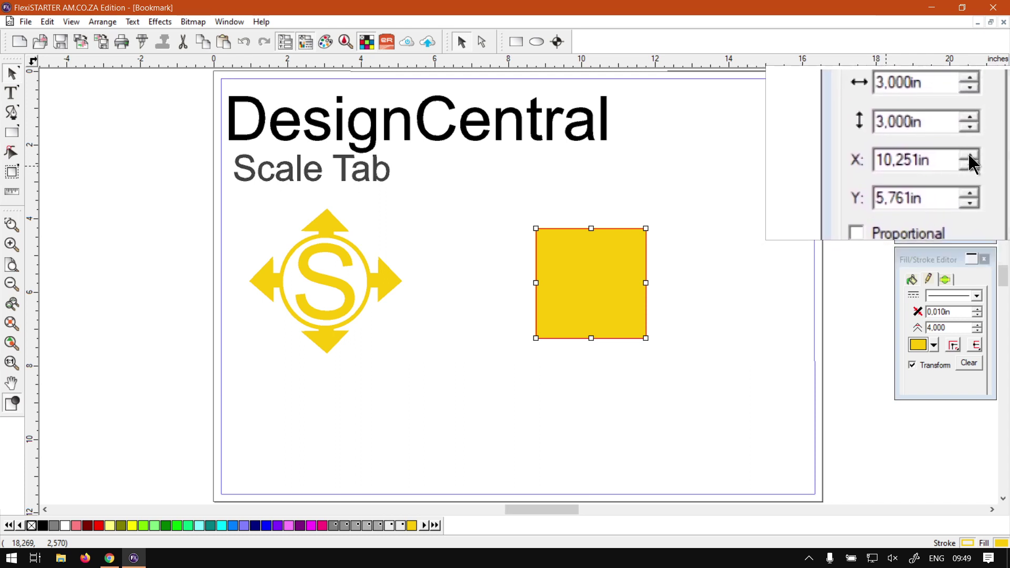
Step: Shift the square horizontally in 0.1 in increments, raising X to 10.551 in and ending at X 10.051 in
left_click(970, 157)
left_click(970, 157)
left_click(970, 156)
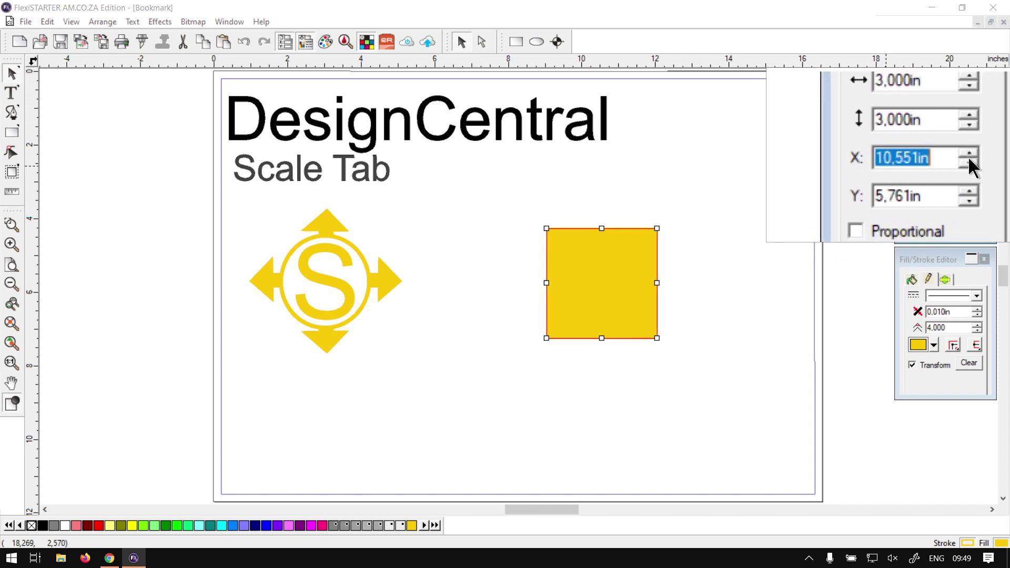
left_click(970, 159)
left_click(970, 158)
left_click(969, 159)
left_click(970, 158)
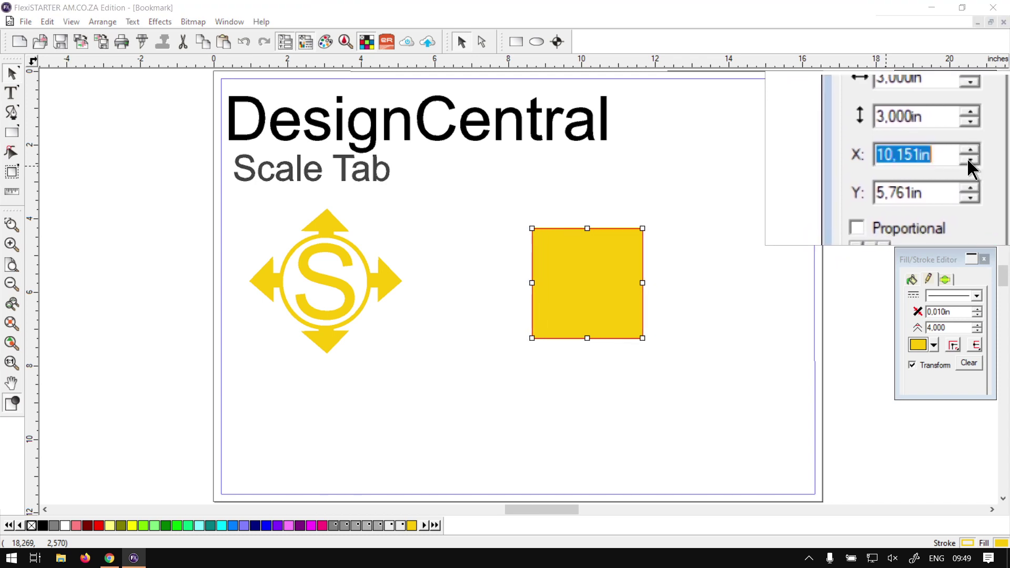
left_click(970, 159)
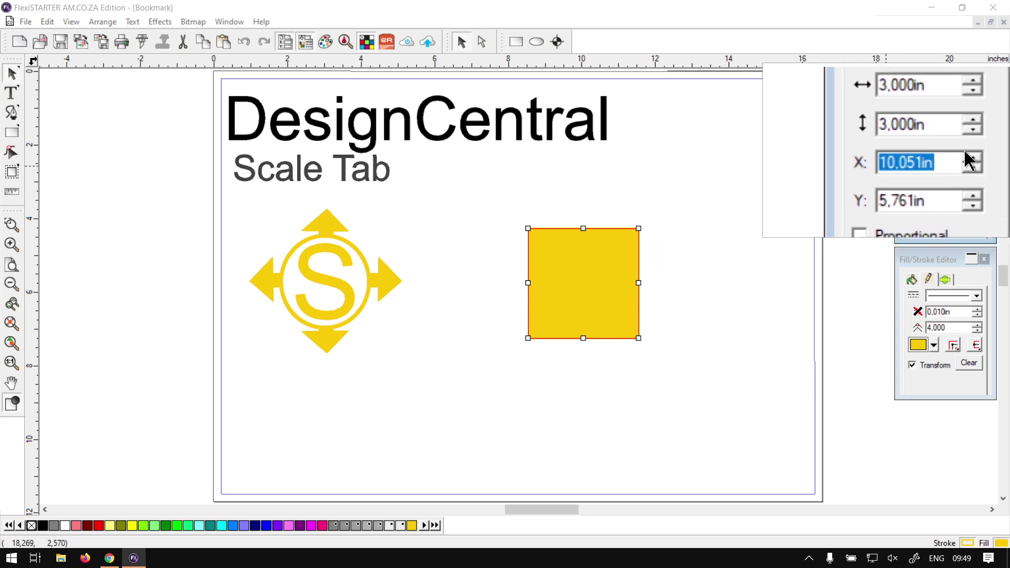
key("ctrl+z")
left_click(969, 154)
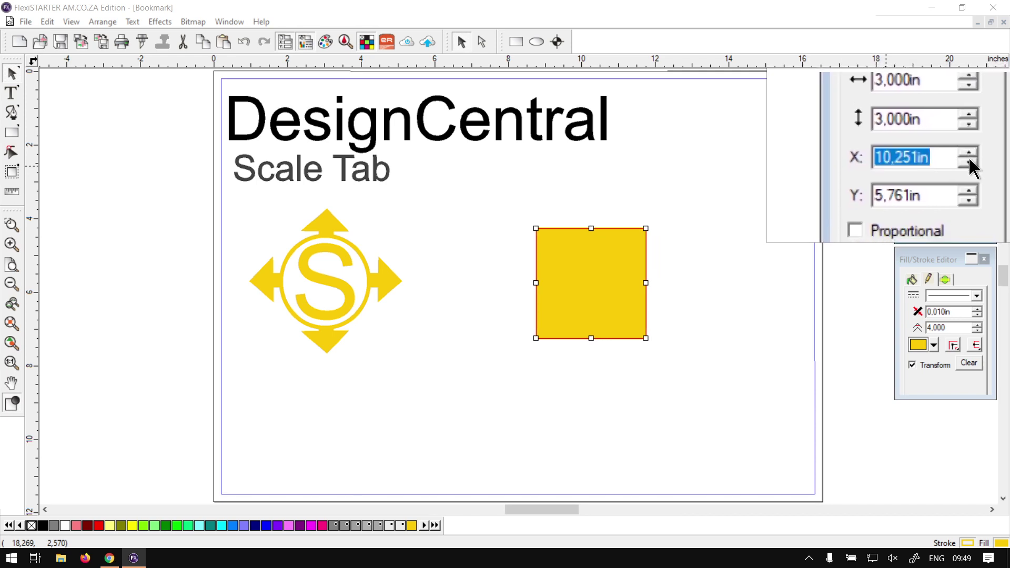
left_click(969, 160)
left_click(970, 161)
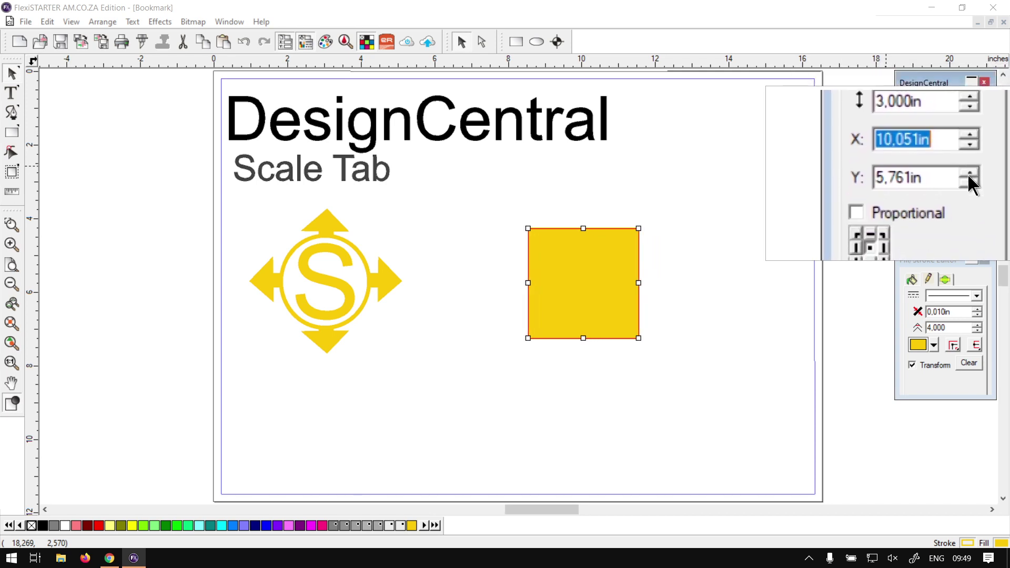
Step: Shift the square vertically in 0.1 in increments, raising Y to 6.061 in and ending at Y 5.861 in
left_click(967, 173)
left_click(968, 173)
left_click(968, 174)
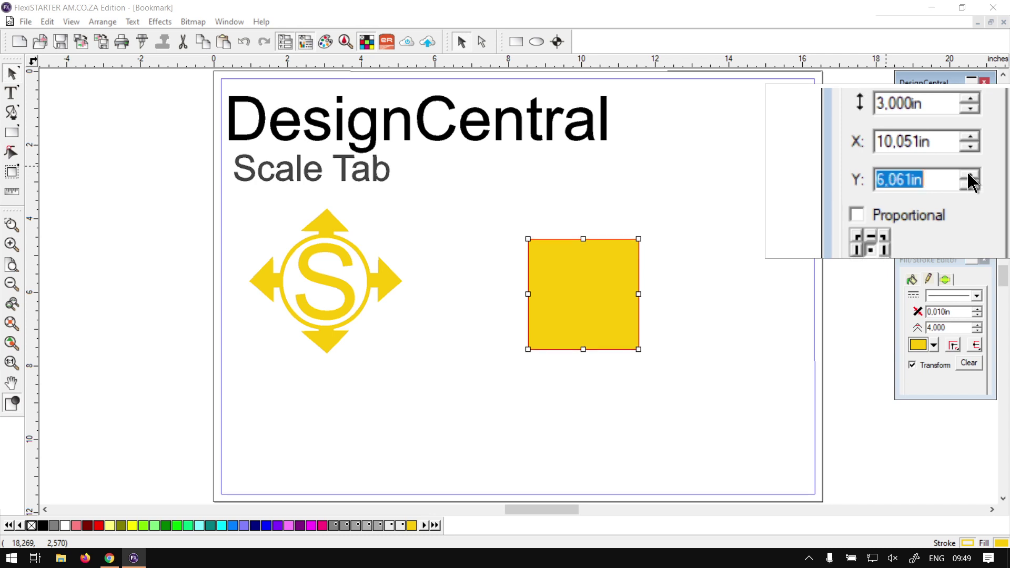
left_click(969, 181)
left_click(969, 181)
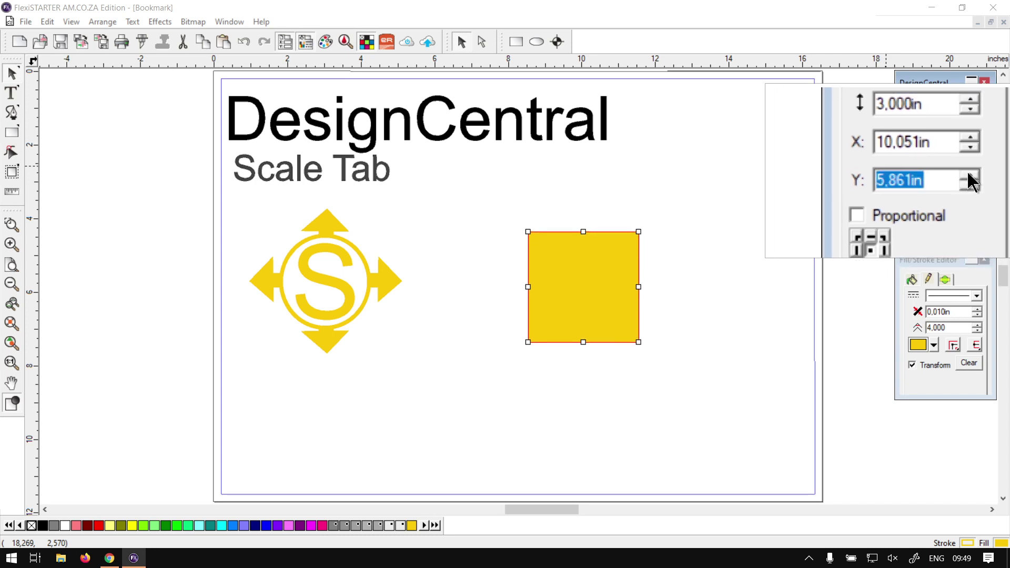
Step: Shift the square vertically in 0.1 in increments, raising Y to 6.161 in and ending at Y 5.761 in
left_click(968, 173)
left_click(968, 173)
left_click(968, 174)
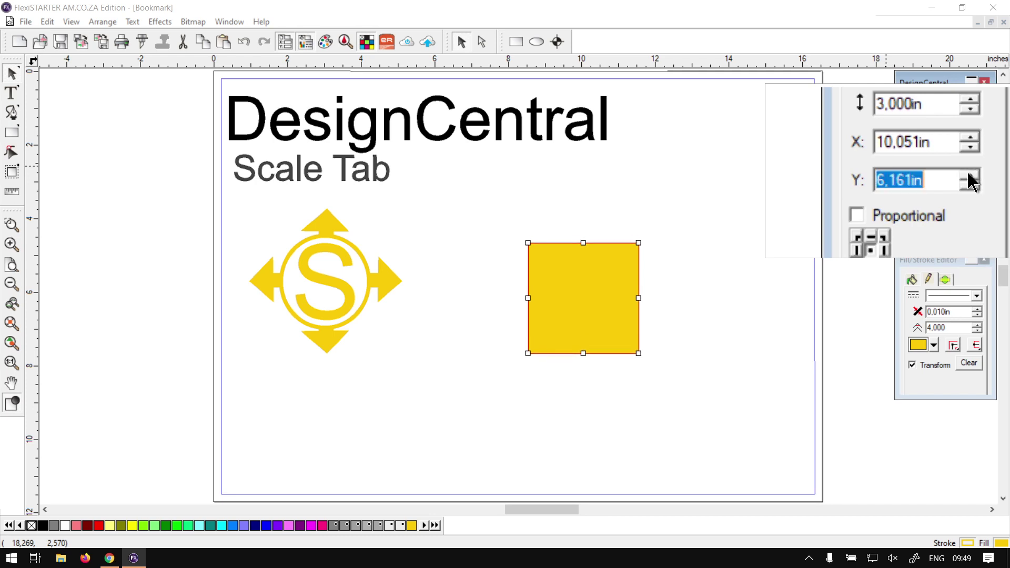
left_click(968, 178)
left_click(968, 178)
left_click(968, 178)
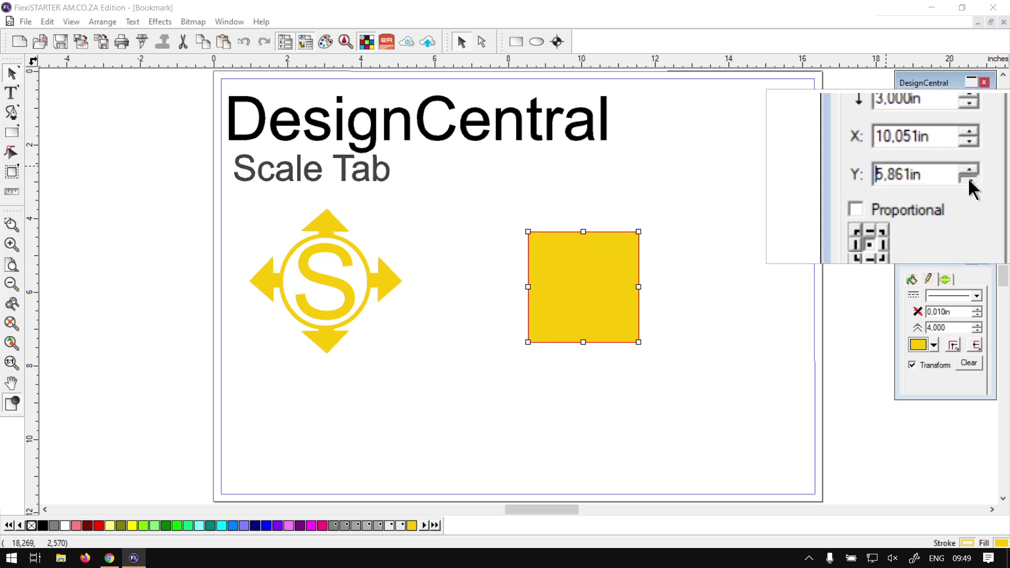
left_click(968, 178)
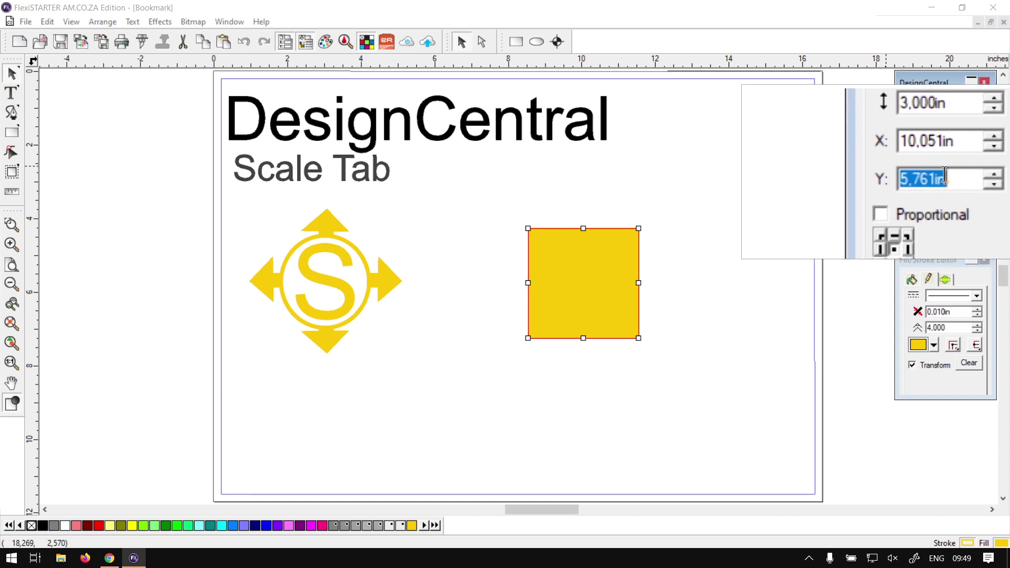
left_click(946, 177)
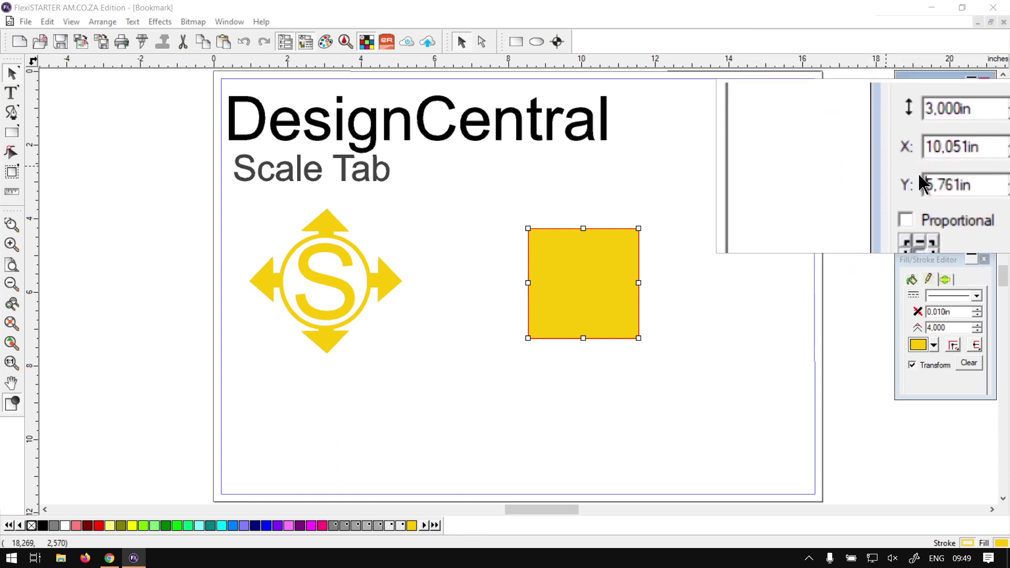
Step: Enable proportional scaling and test it from the square's centre, enlarging the width to 3.2 in and returning it to 3 in
left_click(907, 192)
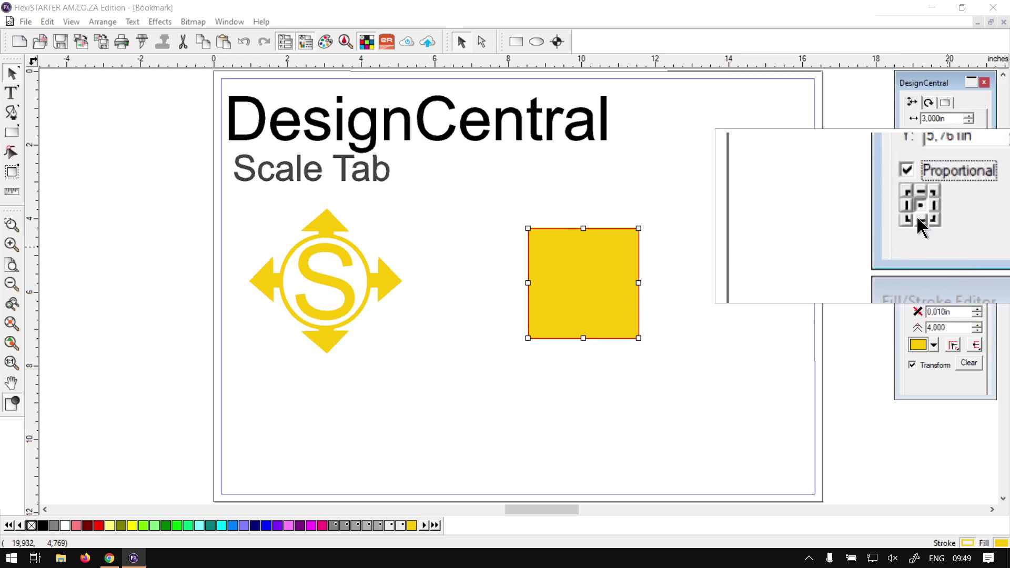
left_click(970, 117)
left_click(970, 117)
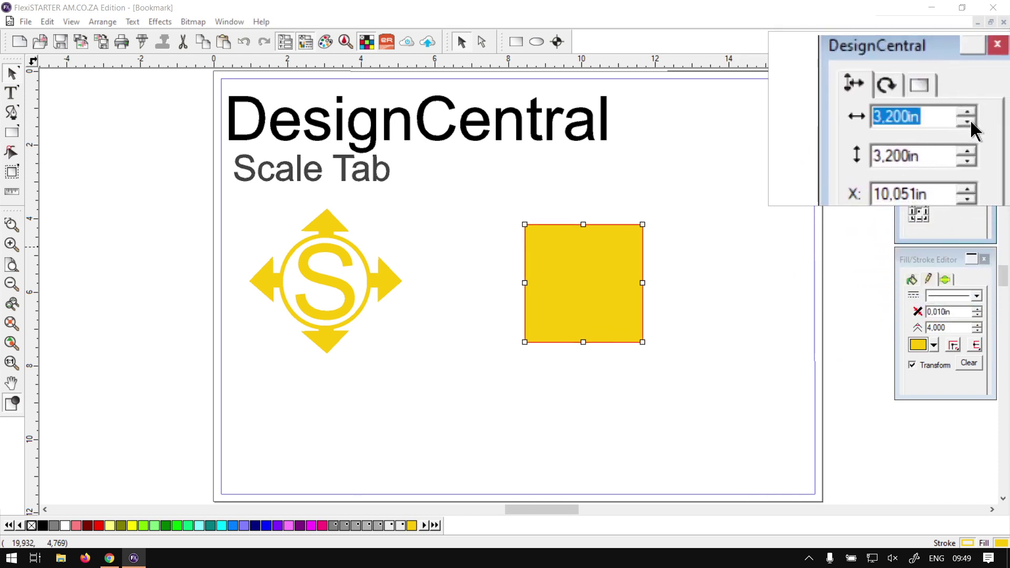
left_click(970, 120)
left_click(971, 120)
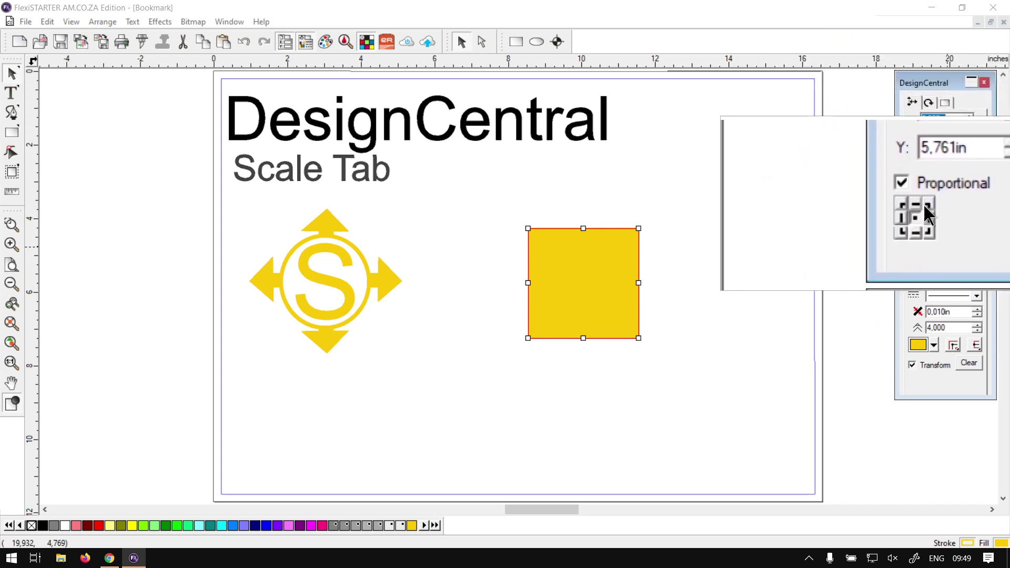
Step: Set the square's reference point to its top-right corner and scale it proportionally up to 3.4 in and down to 2.9 in
left_click(922, 205)
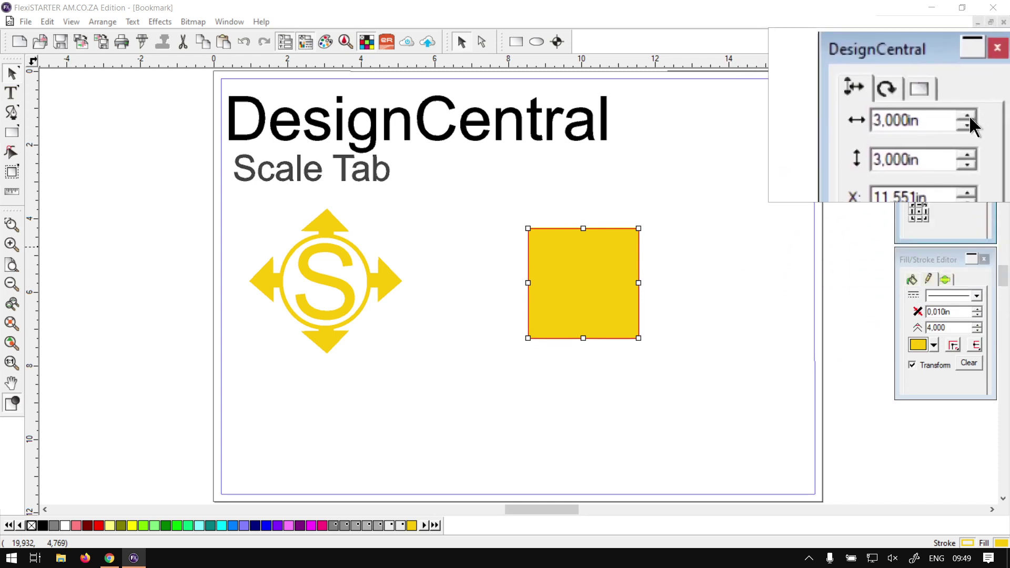
left_click(972, 119)
left_click(973, 119)
left_click(968, 117)
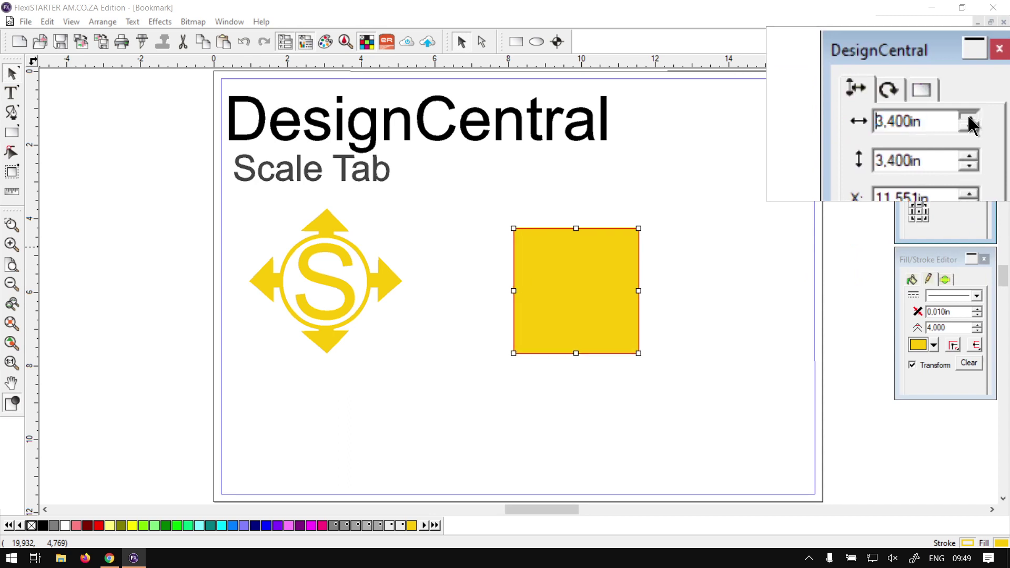
left_click(968, 122)
left_click(968, 123)
left_click(968, 122)
left_click(968, 122)
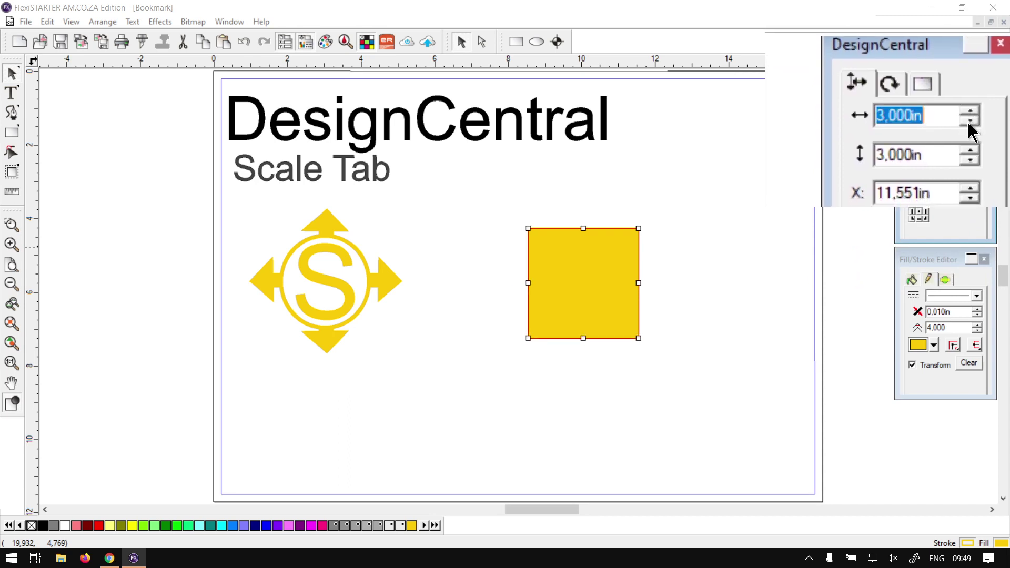
left_click(968, 122)
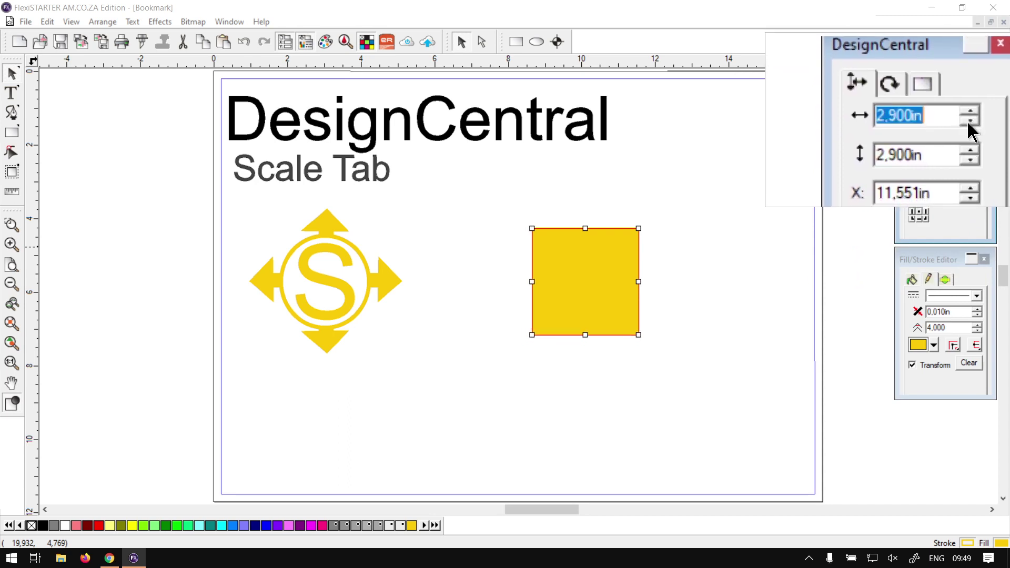
Step: Try scaling the square proportionally from its bottom-centre reference point, up to 3.2 in and back to 2.9 in
left_click(919, 212)
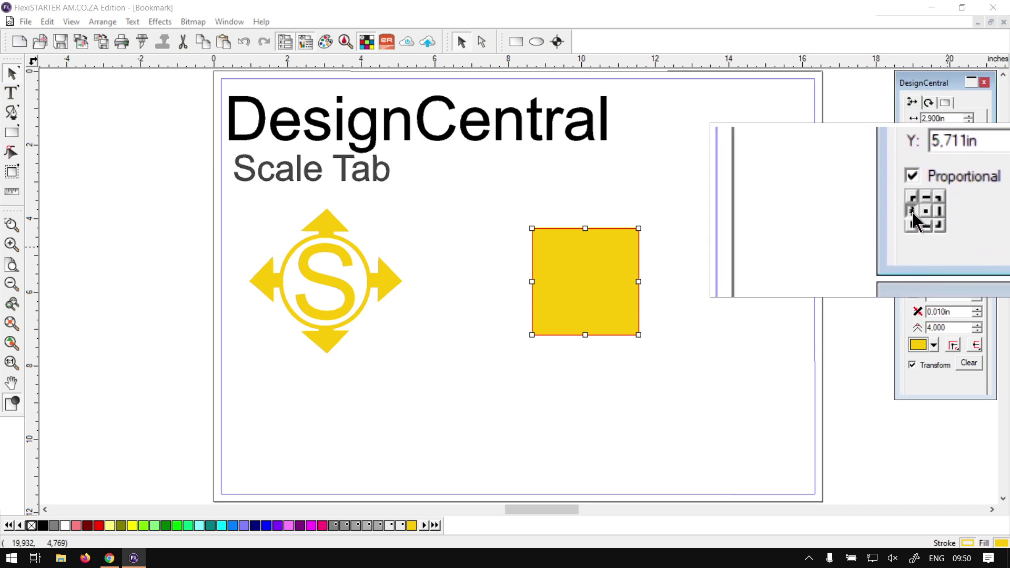
left_click(920, 218)
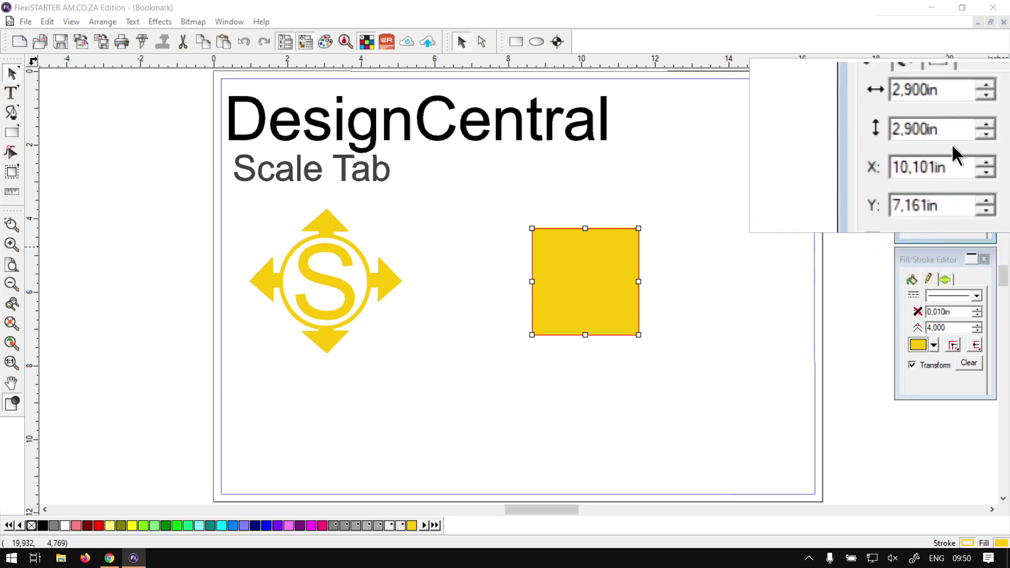
left_click(968, 116)
left_click(969, 116)
left_click(969, 116)
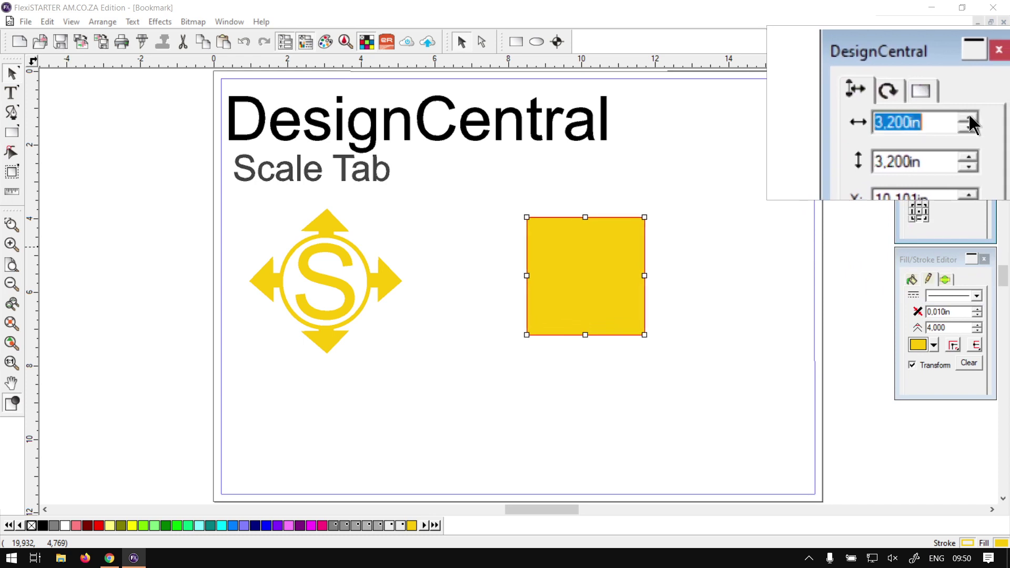
left_click(969, 124)
left_click(970, 125)
left_click(969, 124)
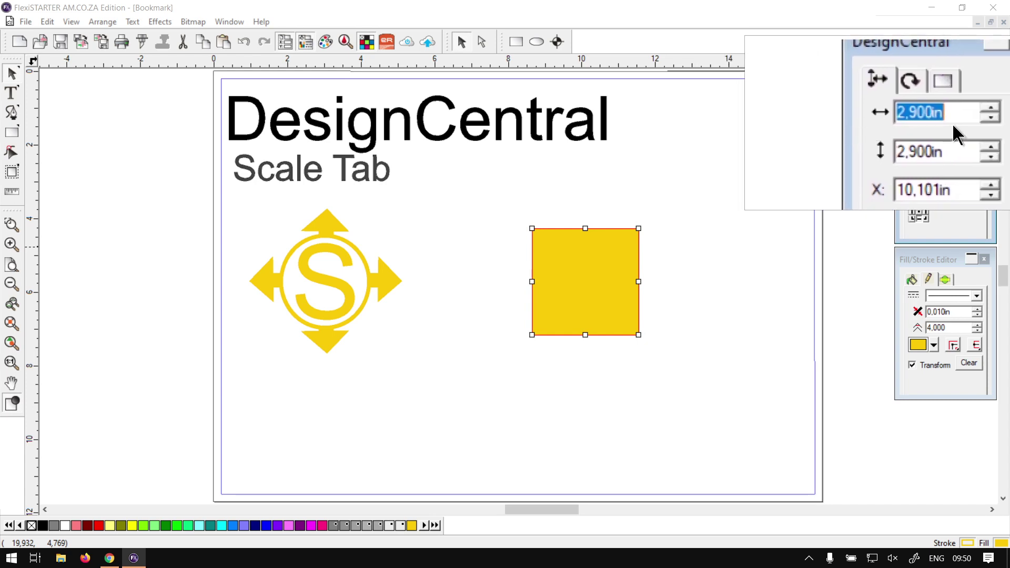
Step: Scale the DesignCentral heading proportionally from its bottom-left reference point, widening it past 10.461 in and reducing it slightly
left_click(604, 120)
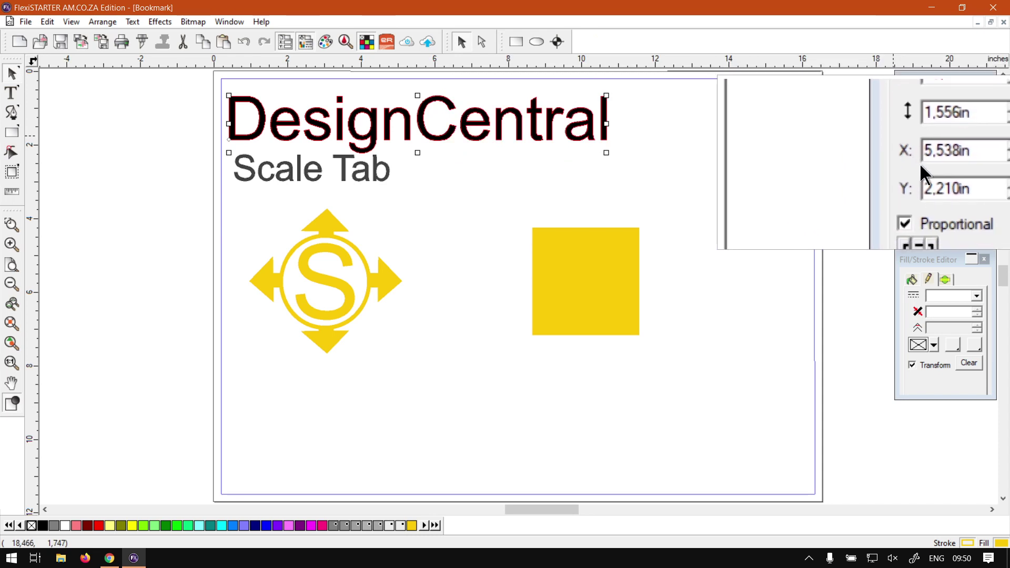
left_click(918, 213)
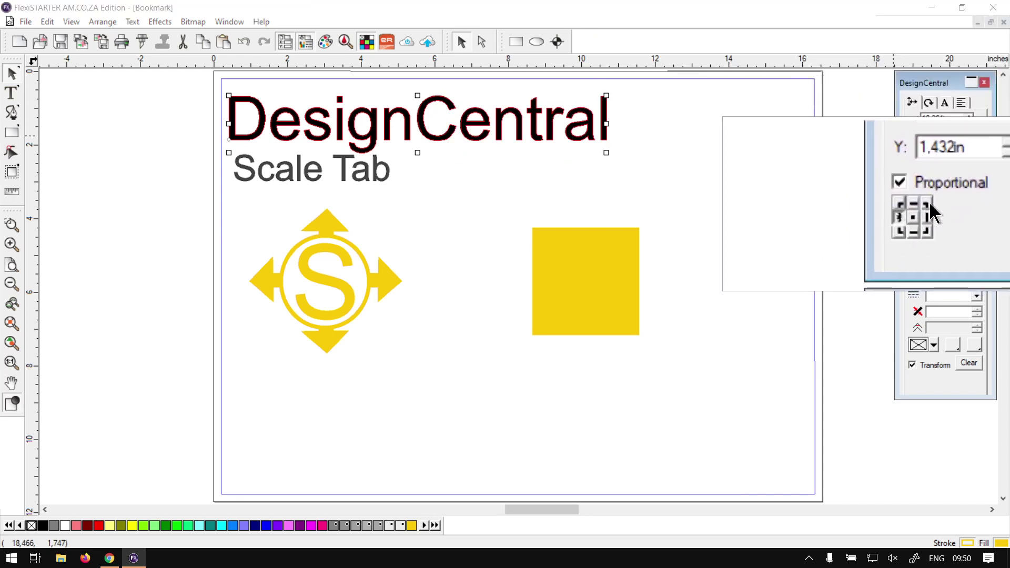
left_click(913, 216)
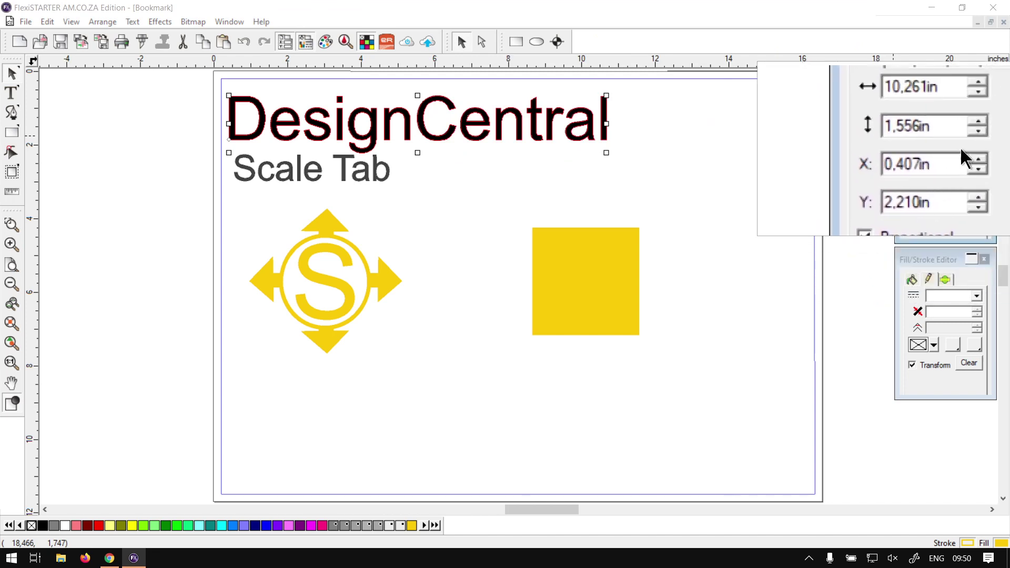
left_click(970, 117)
left_click(970, 117)
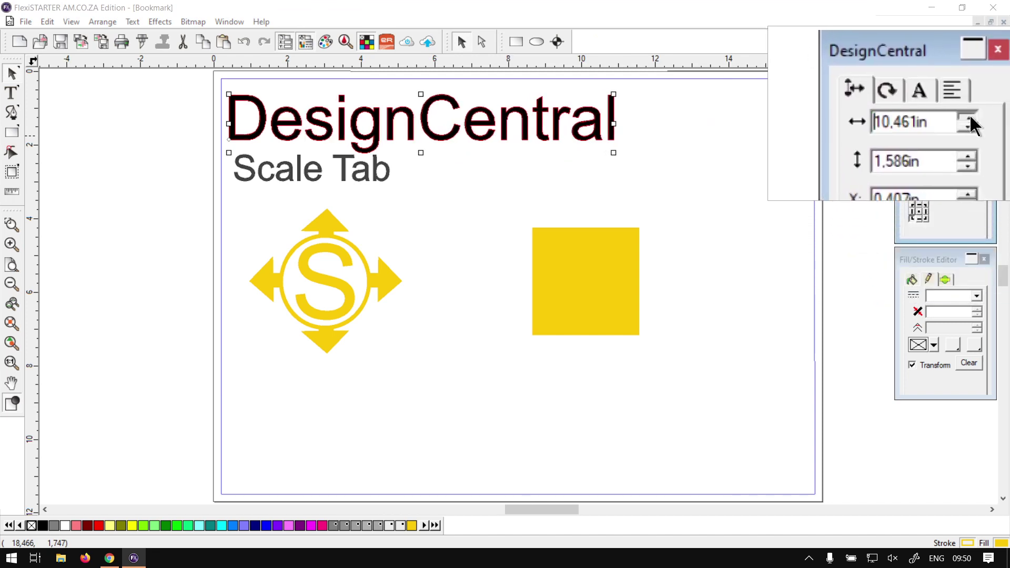
left_click(971, 117)
left_click(970, 122)
left_click(970, 121)
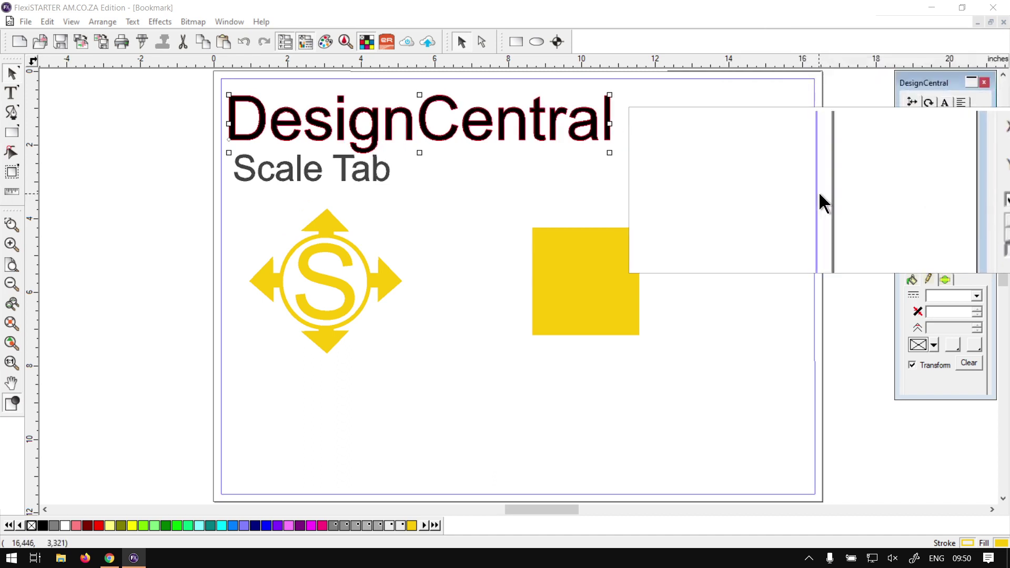
Step: Reselect the yellow square to view its size, position and proportional settings in DesignCentral
key("super+Escape")
left_click(768, 201)
left_click(624, 265)
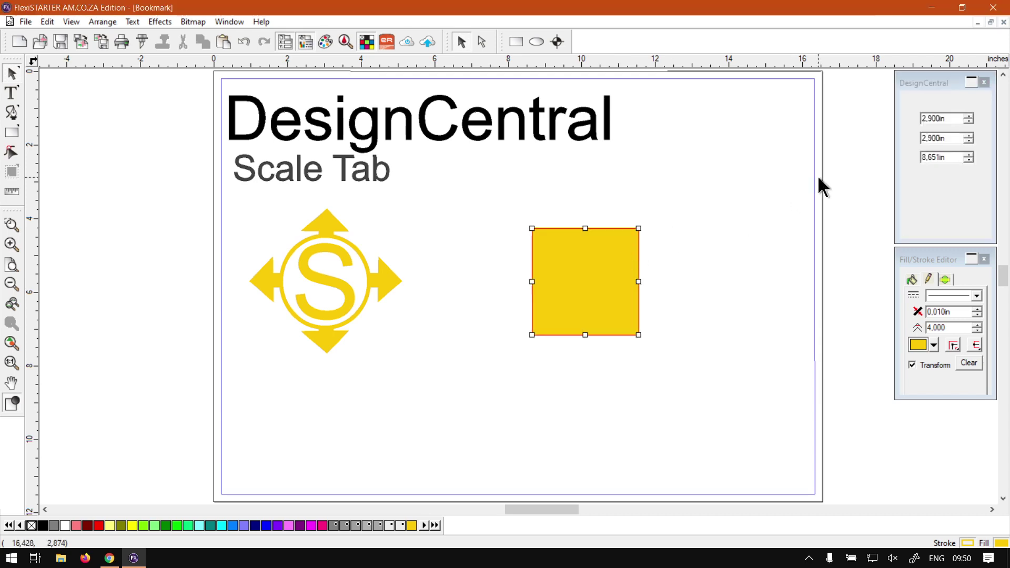
left_click(916, 92)
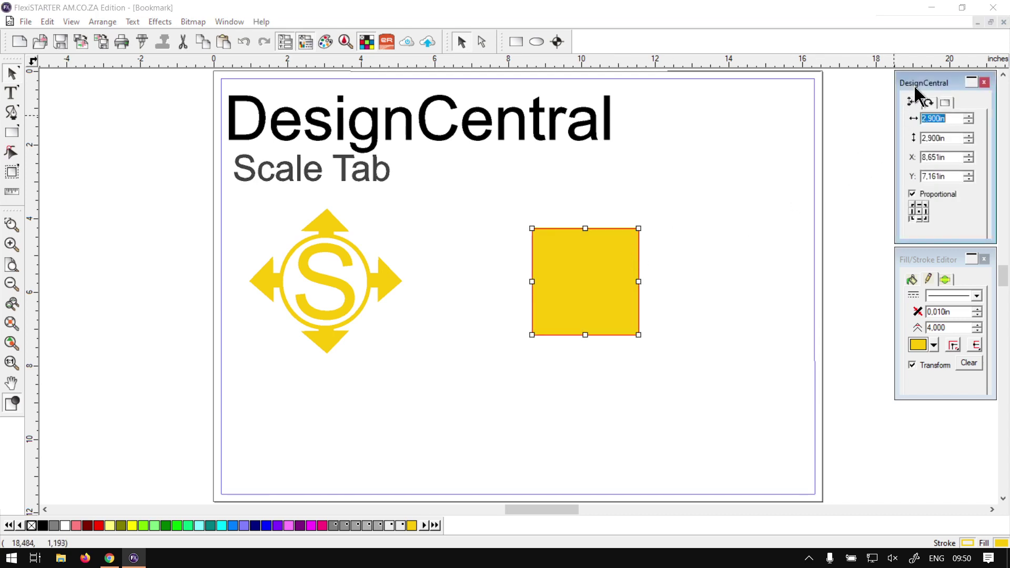
left_click(511, 376)
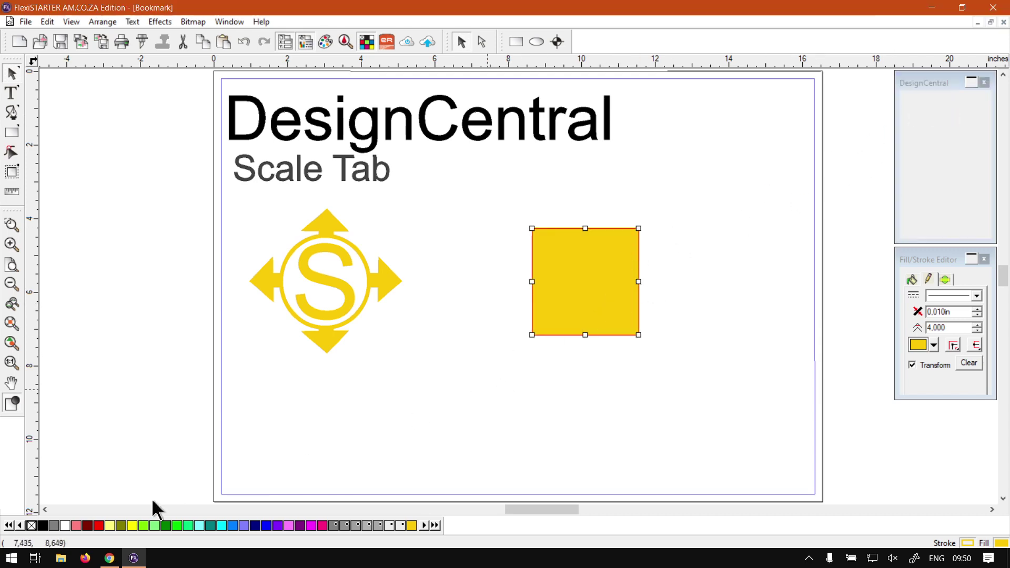
Step: Switch to the softwaretraining.co.za page in Chrome and check the suggestions in its site search
left_click(110, 557)
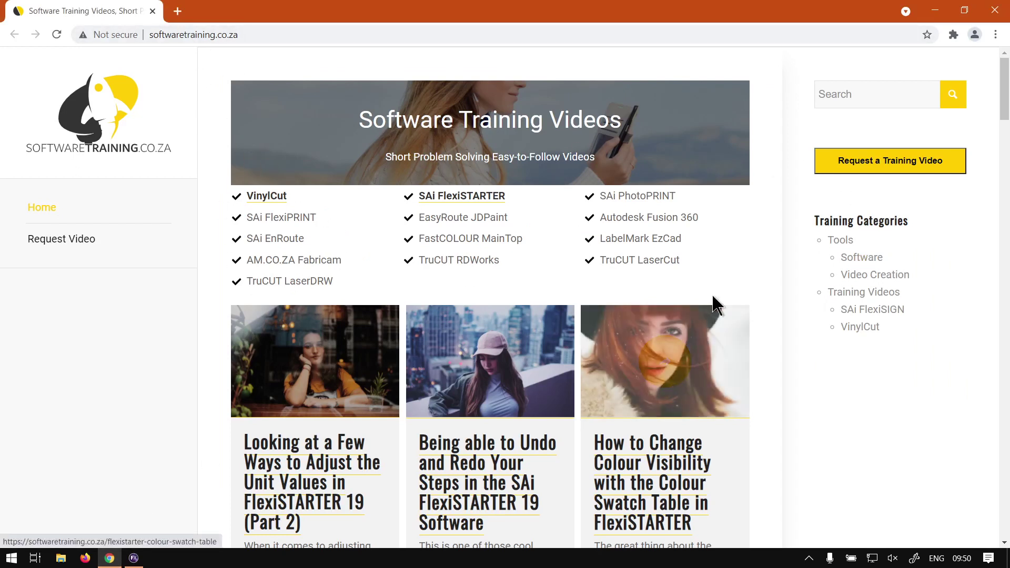
left_click(863, 90)
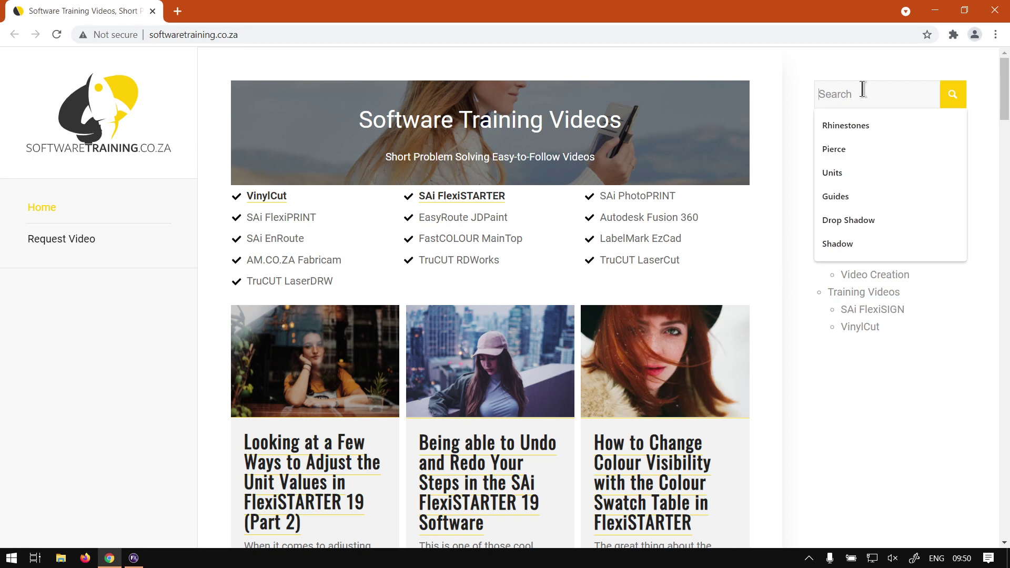
key("Escape")
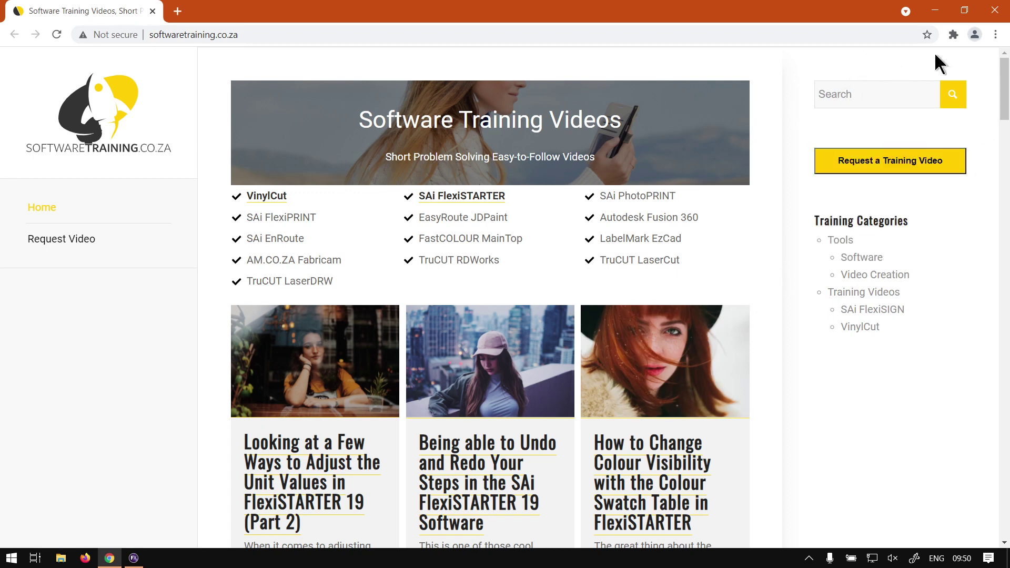